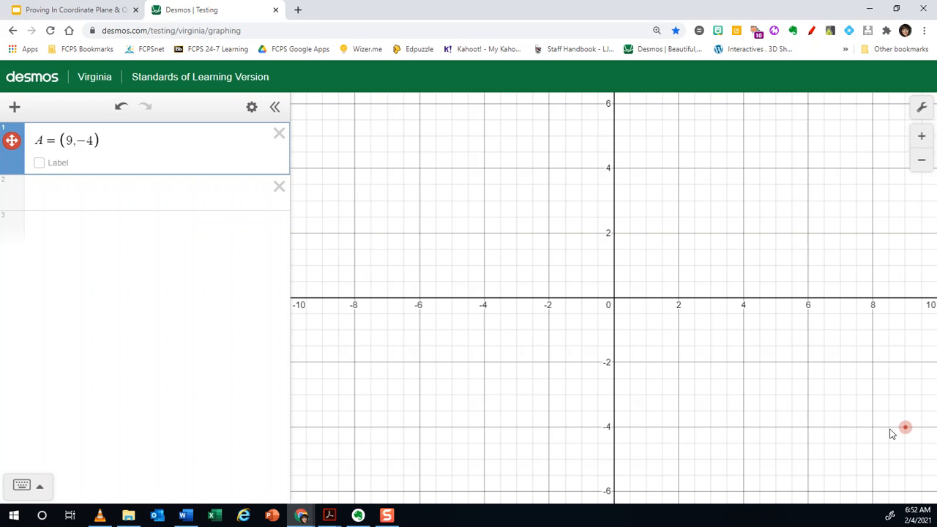
# Show a label on the point (9, -4) and set its text to A.
pyautogui.click(865, 442)
pyautogui.moveTo(886, 446); pyautogui.dragTo(624, 330)
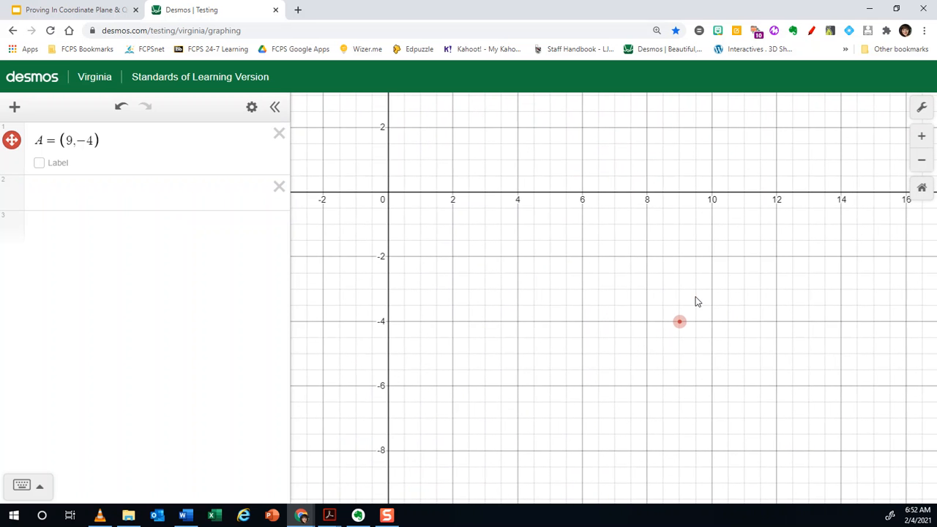
pyautogui.moveTo(534, 357); pyautogui.dragTo(562, 396)
pyautogui.click(38, 163)
pyautogui.click(120, 164)
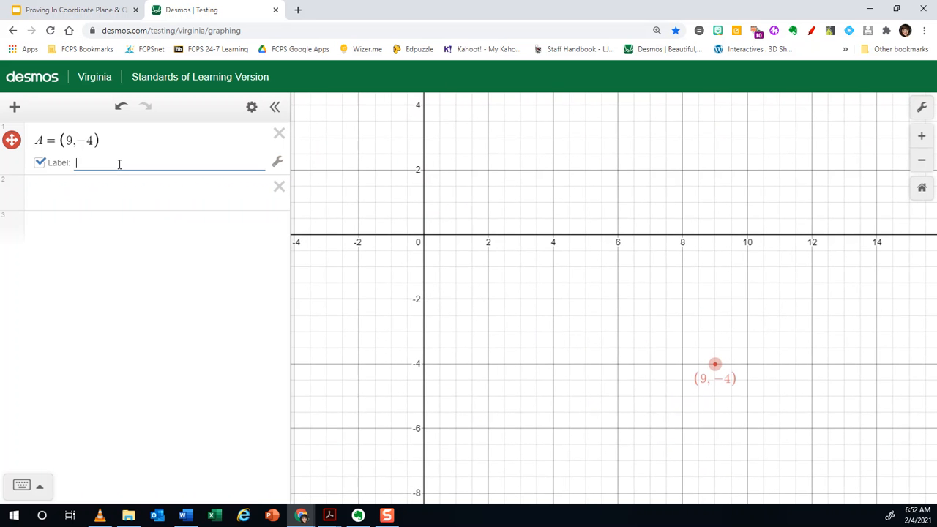
pyautogui.write('A')
# Look up vertex B on the practice slide, plot B = (8, -2) in Desmos, and label it B.
pyautogui.click(85, 10)
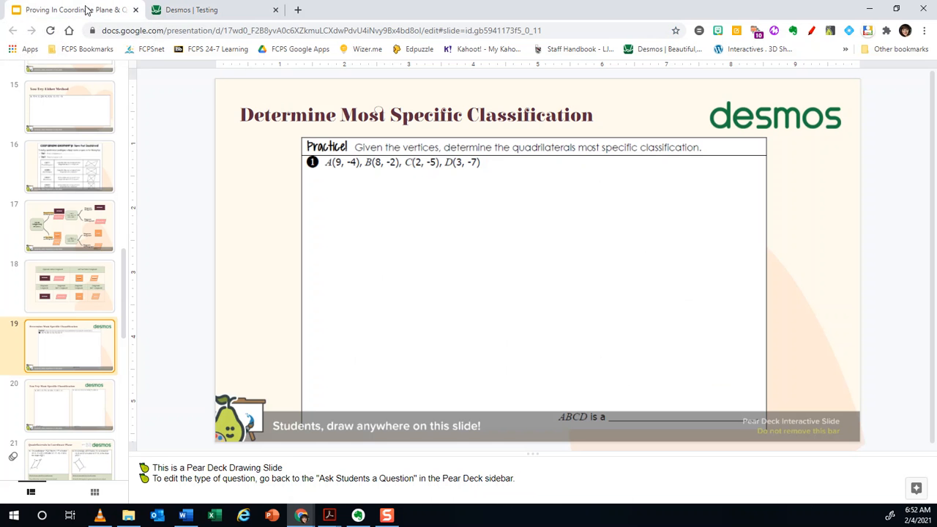
pyautogui.click(192, 11)
pyautogui.click(106, 192)
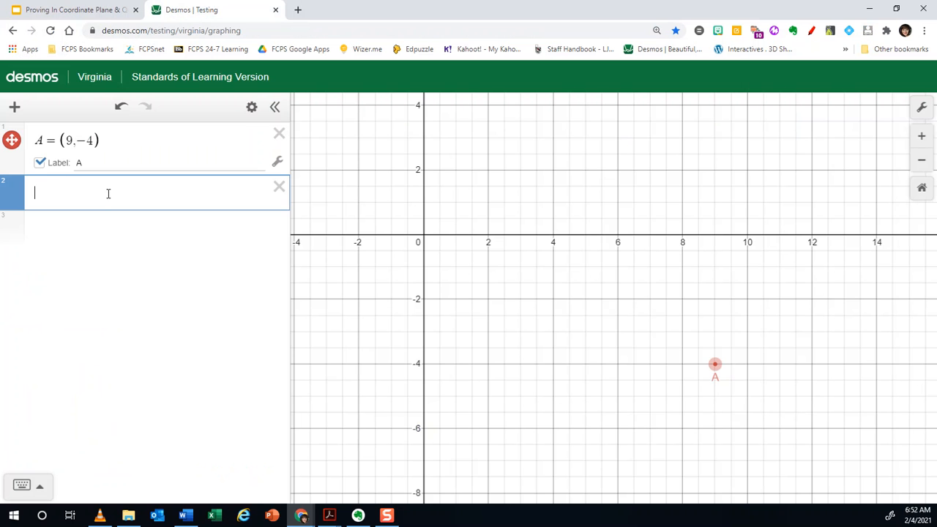
pyautogui.write('B=(8,')
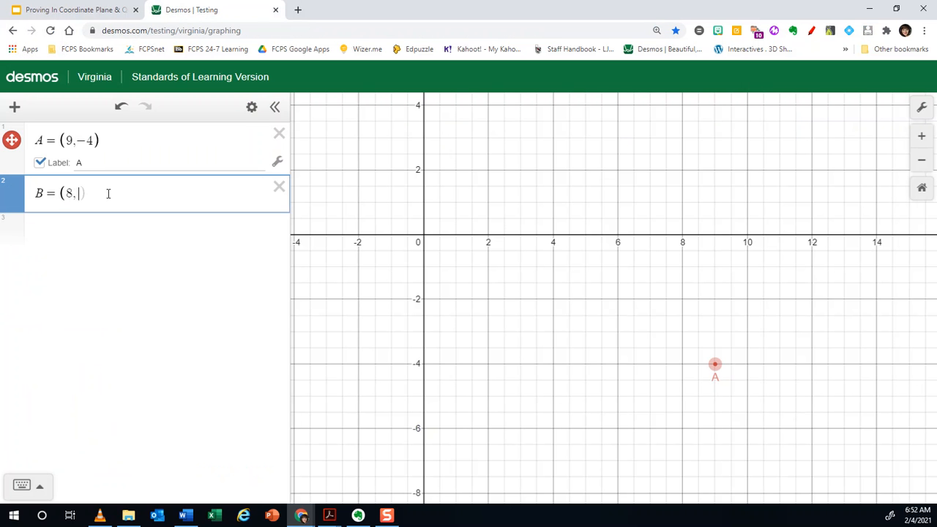
pyautogui.write('2')
pyautogui.press('BackSpace')
pyautogui.write('-2')
pyautogui.click(56, 220)
pyautogui.click(90, 219)
pyautogui.write('B')
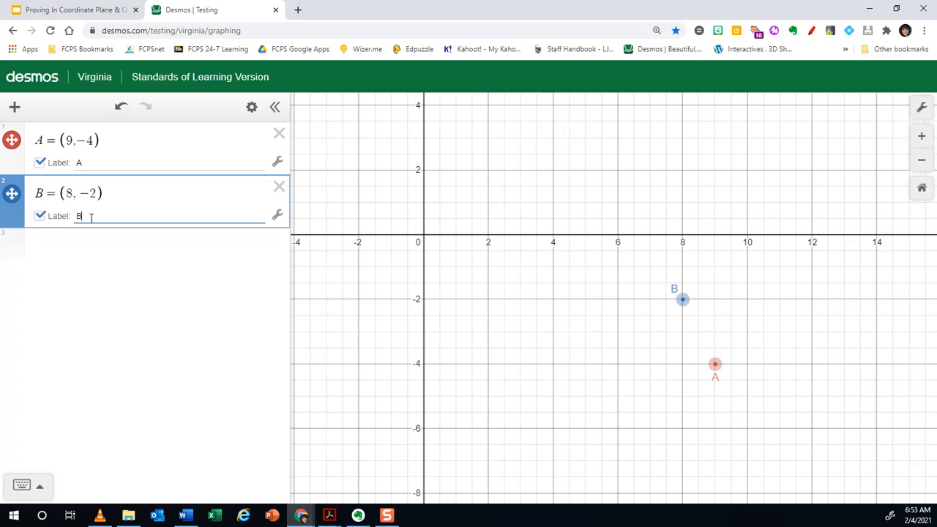
# Look up vertex C on the practice slide, plot C = (2, -5) in Desmos, and label it C.
pyautogui.click(84, 11)
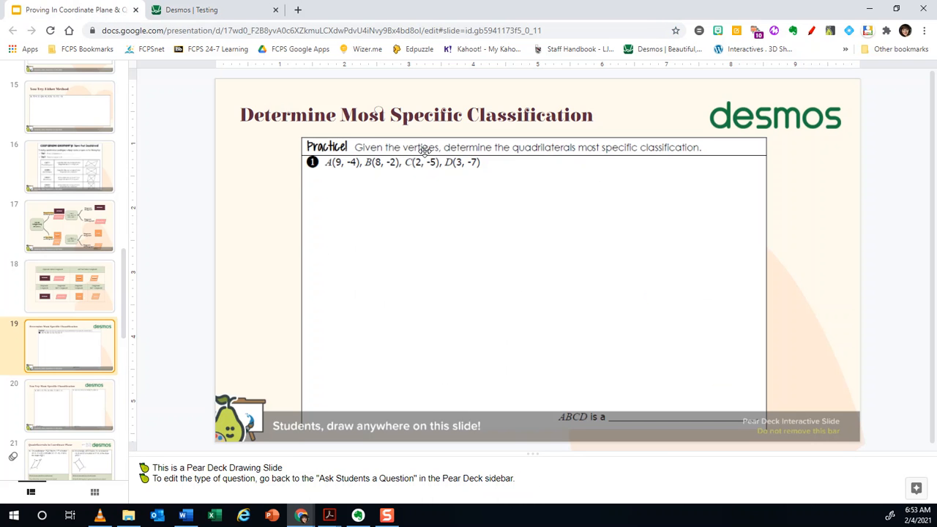
pyautogui.click(191, 9)
pyautogui.click(82, 250)
pyautogui.write('C=')
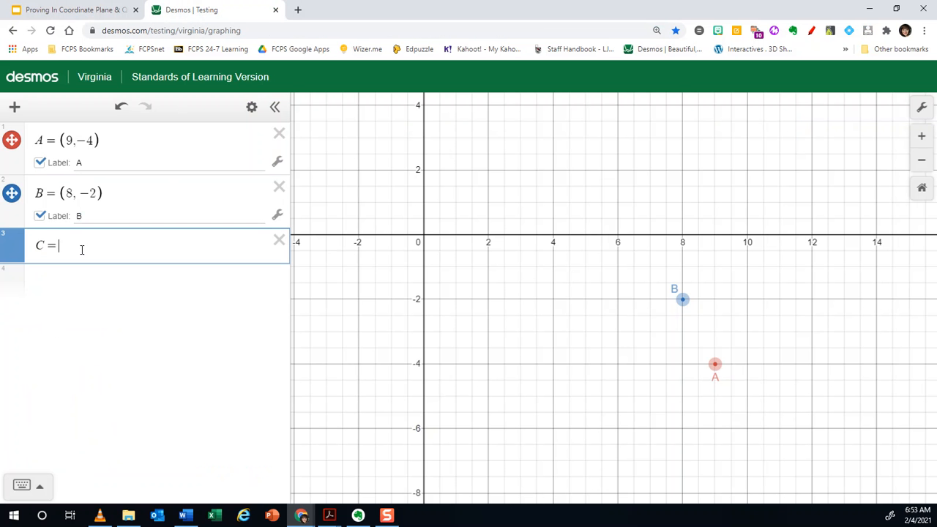
pyautogui.write('(2,')
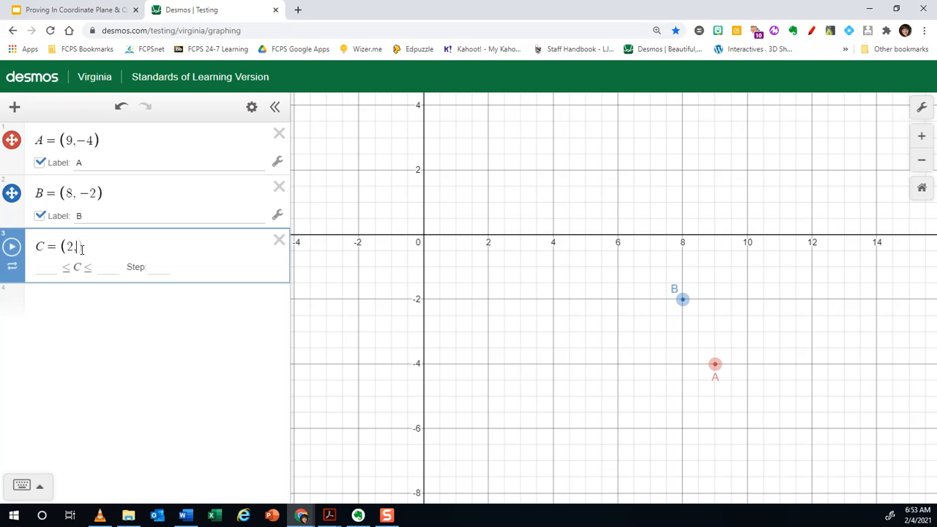
pyautogui.write('-5')
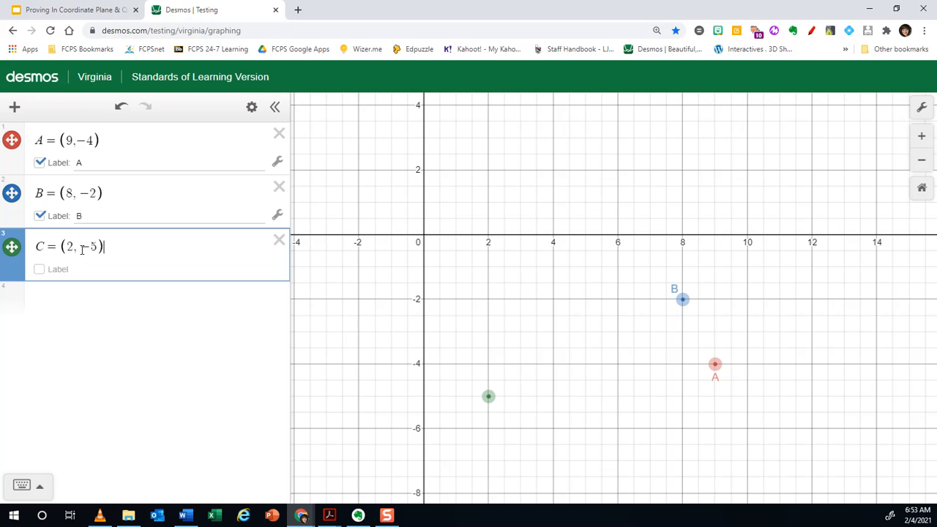
pyautogui.click(40, 269)
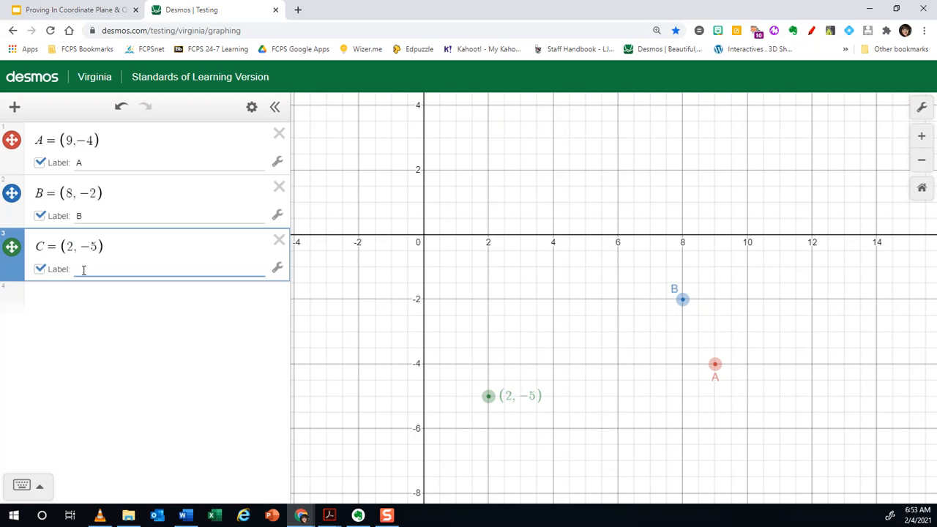
pyautogui.write('C')
# Look up vertex D on the practice slide, plot D = (3, -7) in Desmos, and label it D.
pyautogui.click(100, 9)
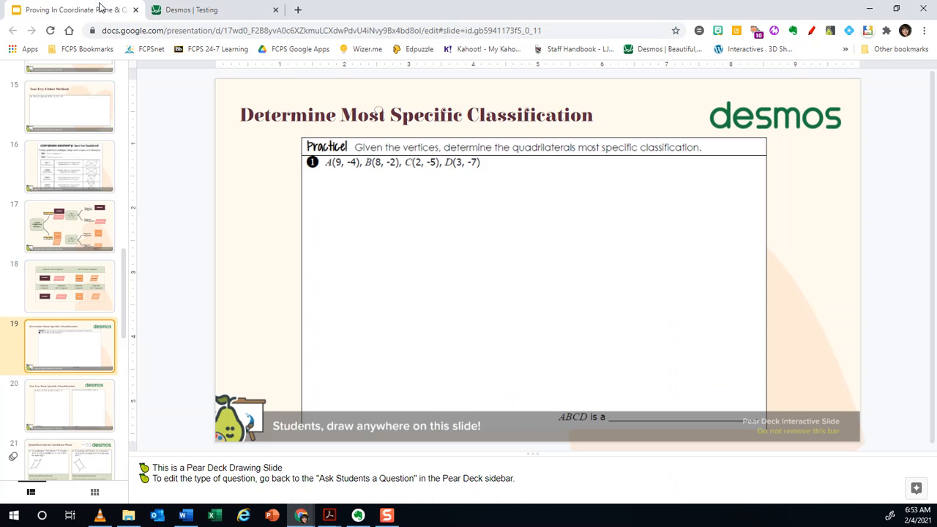
pyautogui.click(236, 18)
pyautogui.click(57, 301)
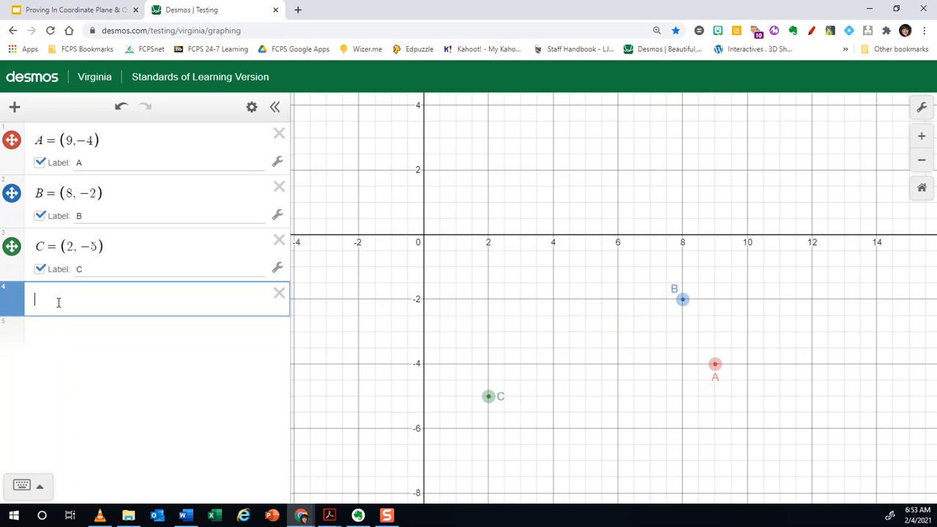
pyautogui.write('D ')
pyautogui.write('=')
pyautogui.write('(3,')
pyautogui.write('-7')
pyautogui.click(41, 323)
pyautogui.click(84, 324)
pyautogui.write('D')
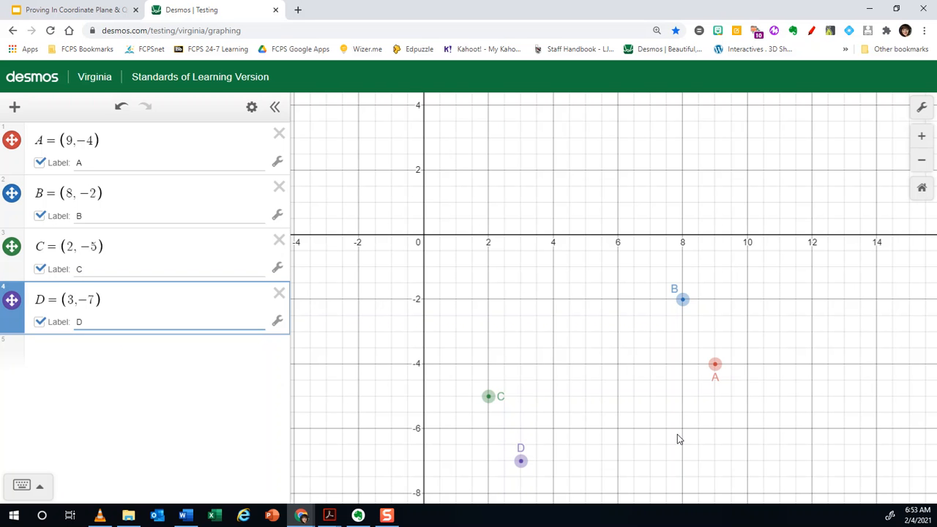
pyautogui.moveTo(618, 392); pyautogui.dragTo(609, 293)
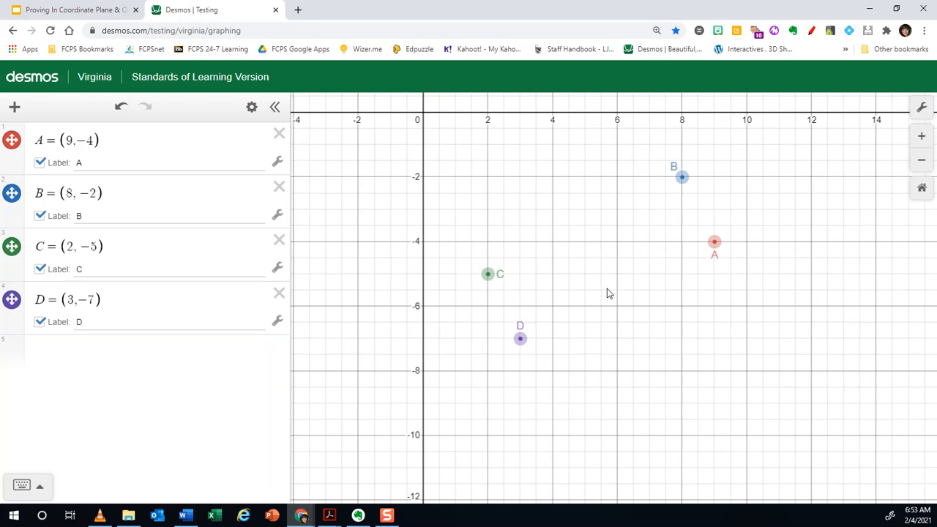
pyautogui.click(100, 349)
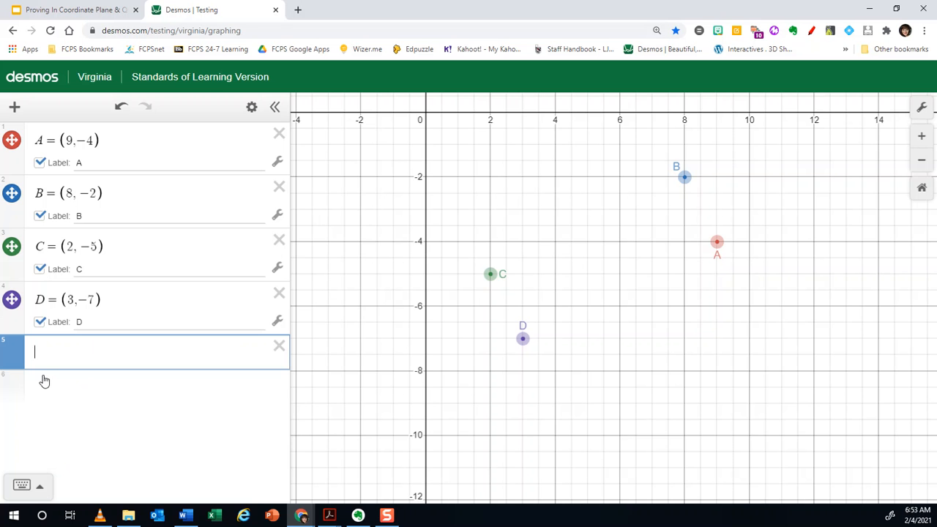
pyautogui.write('polygon')
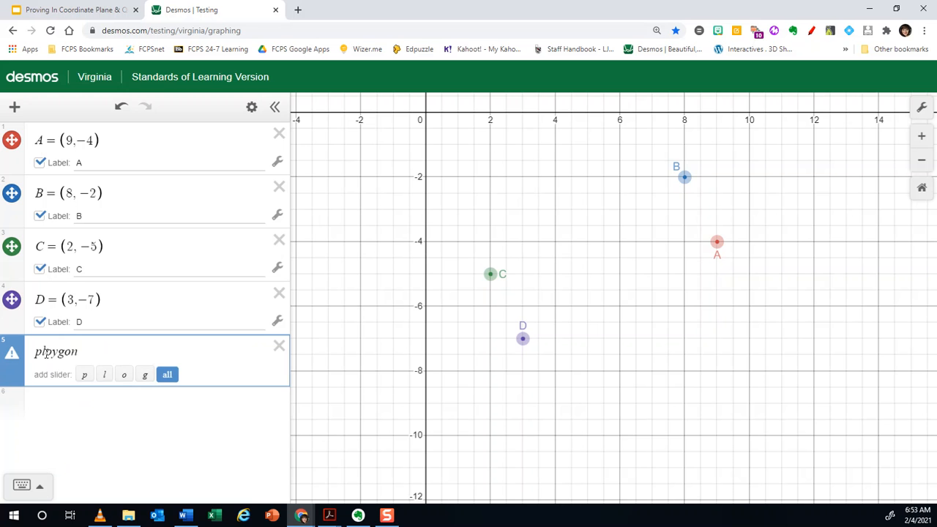
pyautogui.write('(')
pyautogui.press('BackSpace')
pyautogui.press('BackSpace')
pyautogui.press('BackSpace')
pyautogui.press('BackSpace')
pyautogui.press('BackSpace')
pyautogui.press('BackSpace')
pyautogui.press('BackSpace')
pyautogui.press('BackSpace')
pyautogui.press('BackSpace')
pyautogui.write(')')
pyautogui.press('Return')
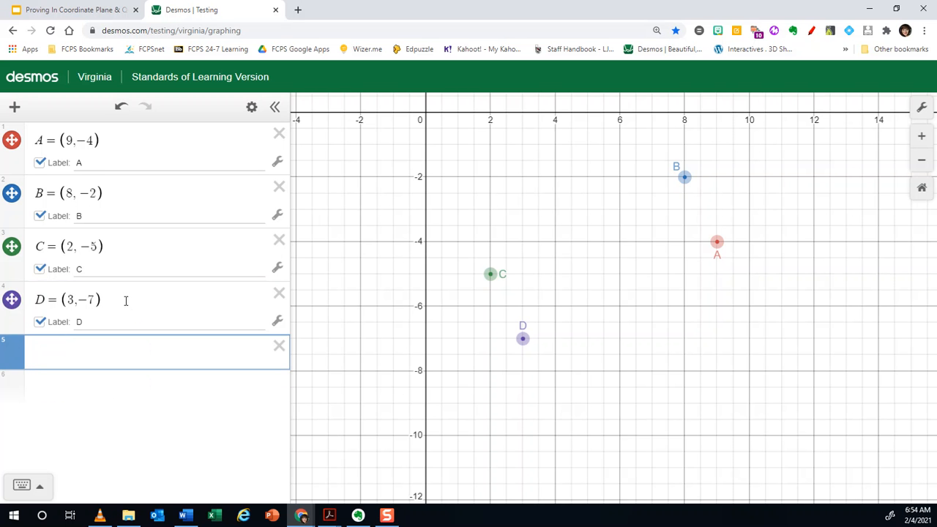
# Insert the polygon function into the empty expression line from the on-screen keypad's miscellaneous functions.
pyautogui.click(37, 490)
pyautogui.click(39, 385)
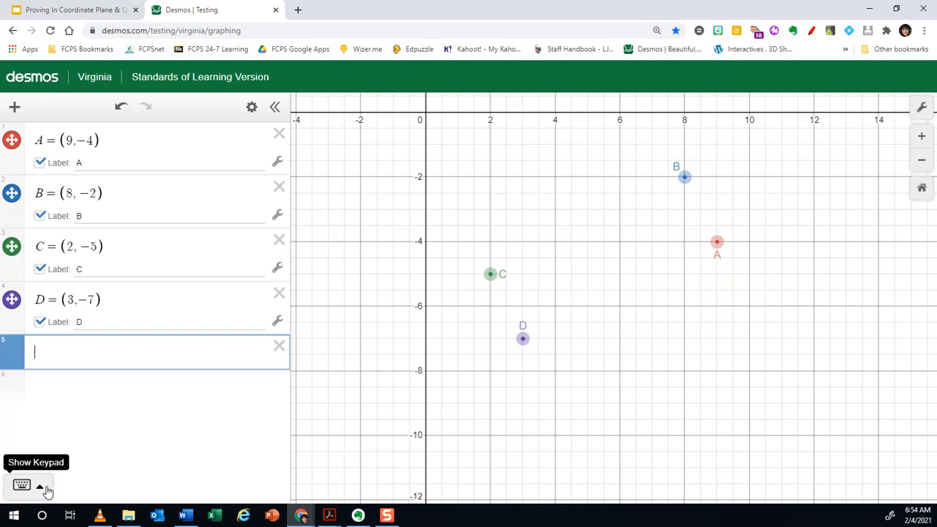
pyautogui.click(22, 488)
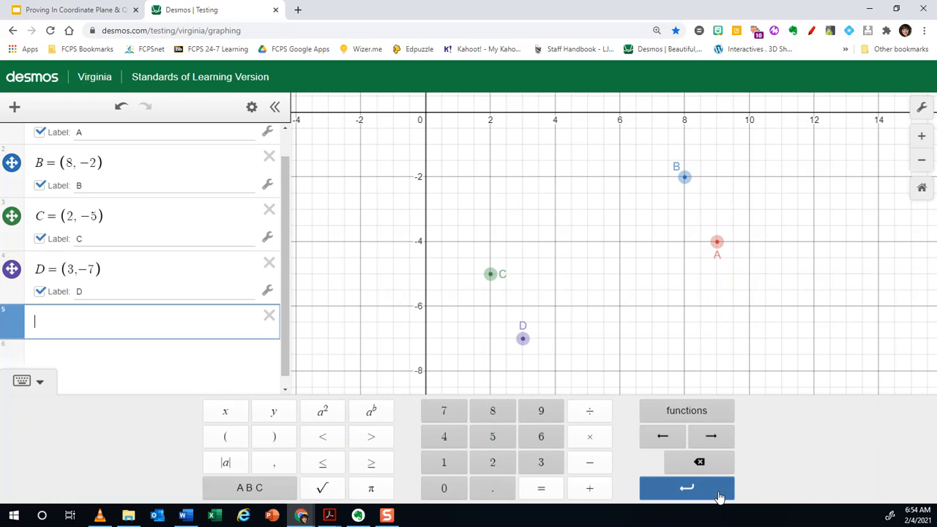
pyautogui.click(707, 423)
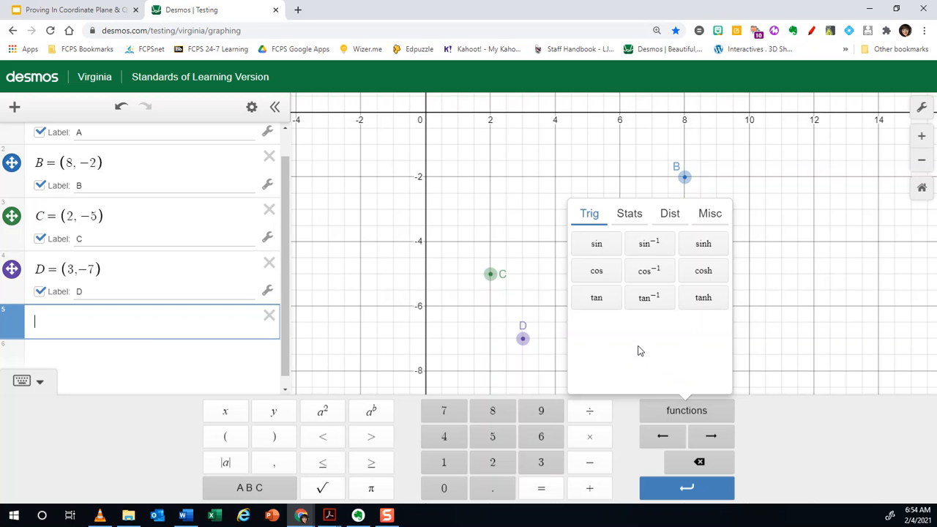
pyautogui.click(636, 220)
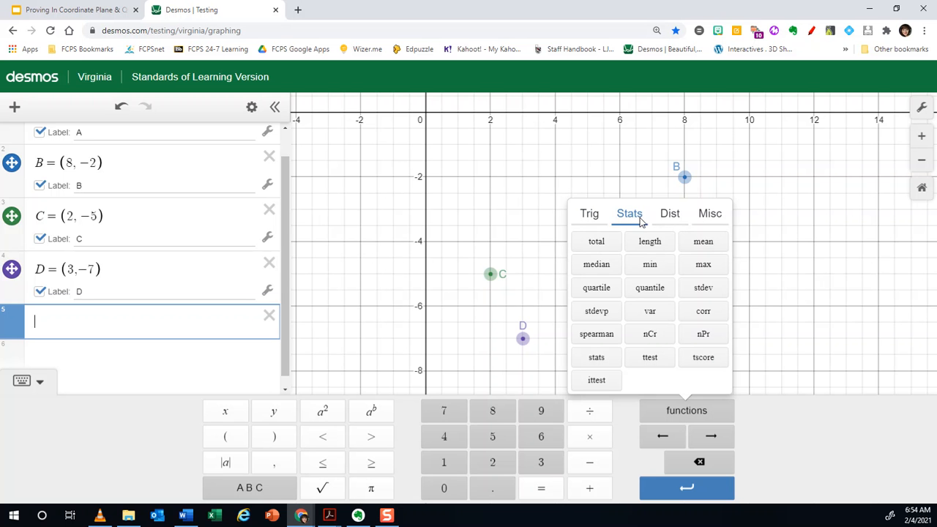
pyautogui.click(667, 219)
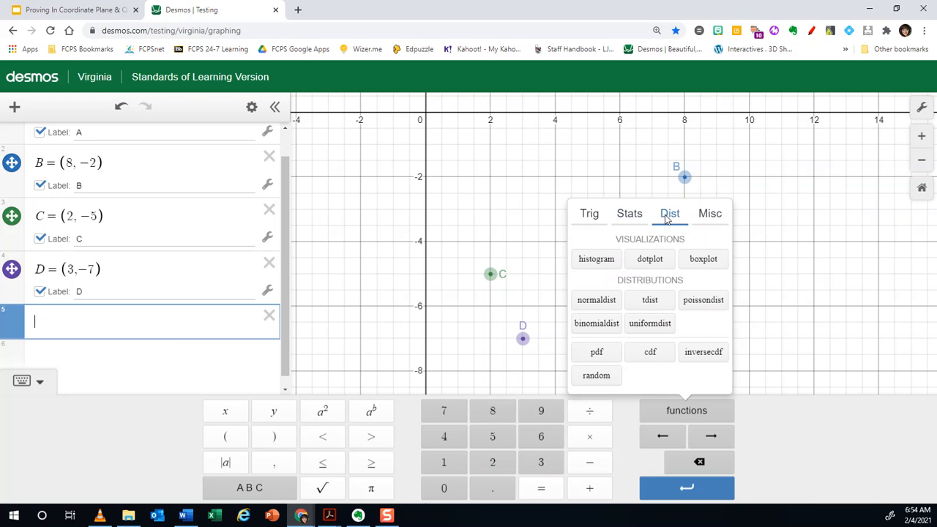
pyautogui.click(704, 219)
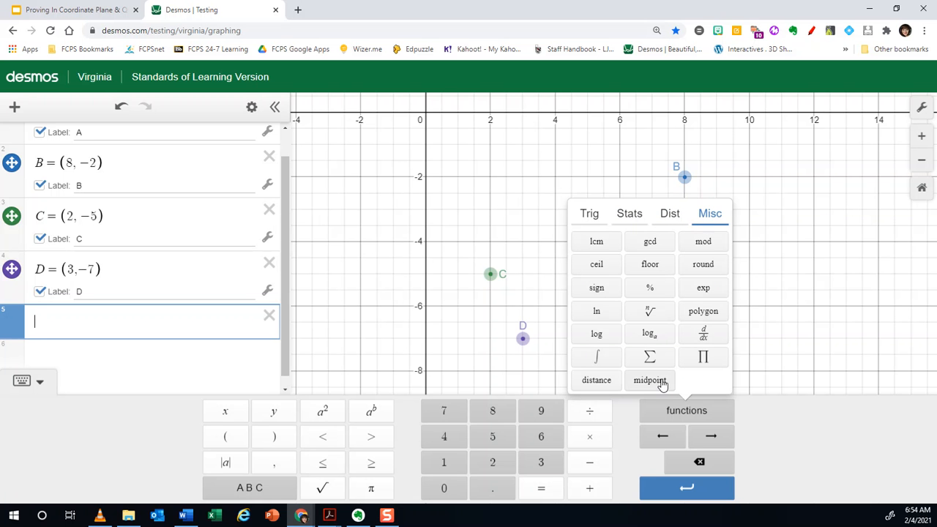
pyautogui.click(708, 315)
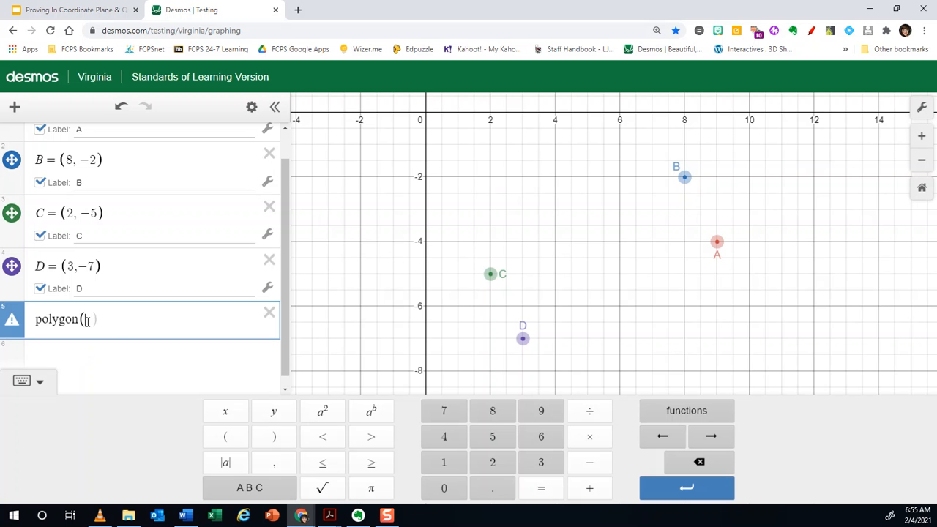
# Complete the expression as polygon(A, B, C, D) to draw the quadrilateral, and hide the keypad.
pyautogui.scroll(1, 287, 246)
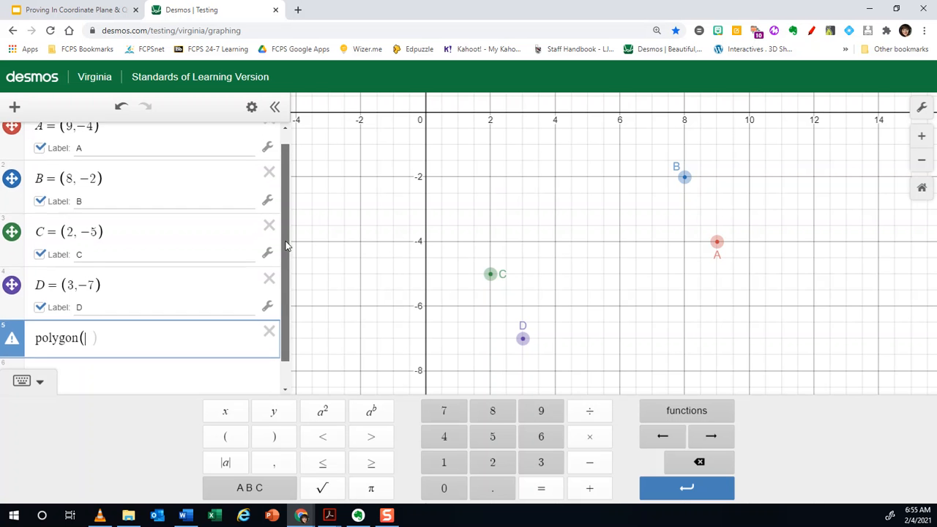
pyautogui.scroll(-1, 289, 247)
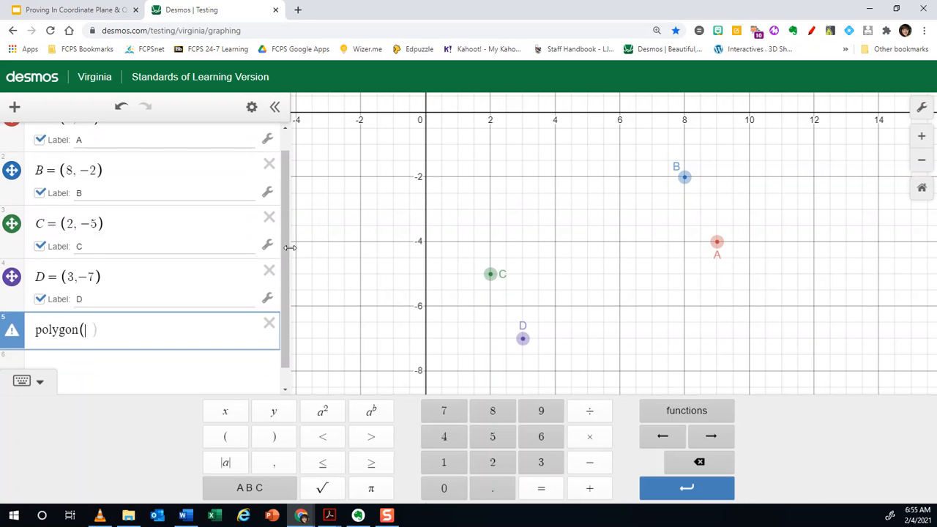
pyautogui.scroll(-1, 290, 247)
pyautogui.write('A,C')
pyautogui.press('BackSpace')
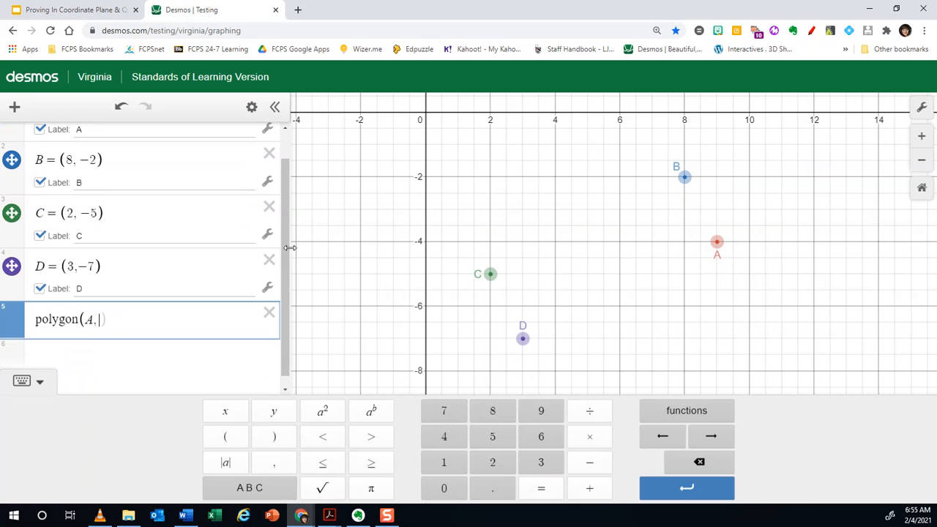
pyautogui.write('B, C, ')
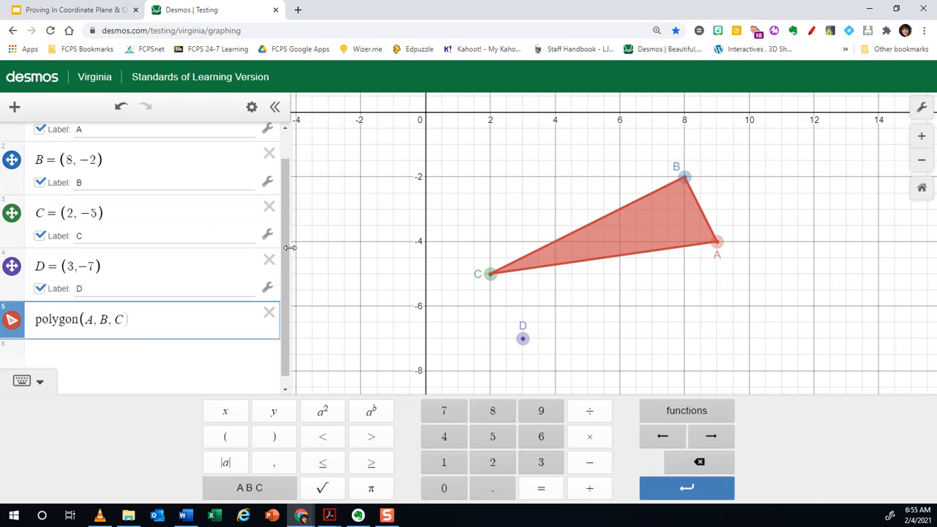
pyautogui.write('D')
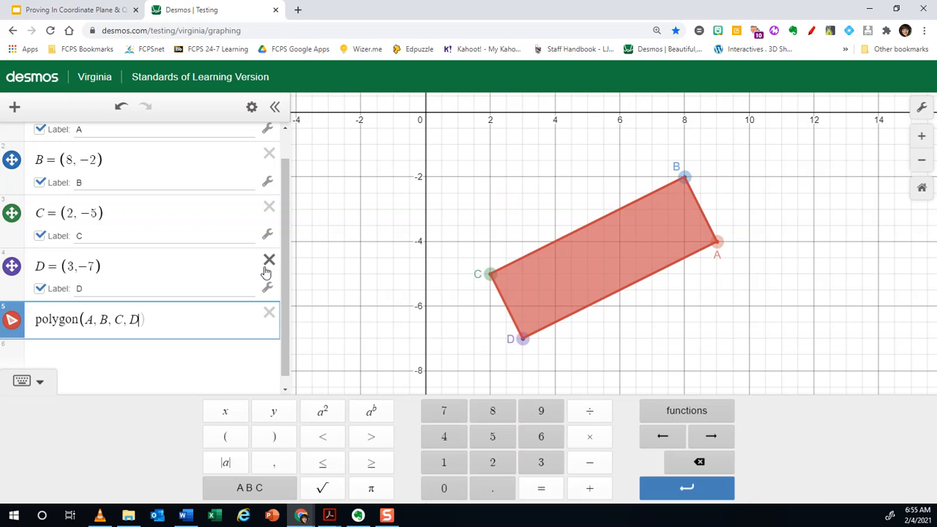
pyautogui.click(41, 385)
pyautogui.write(')')
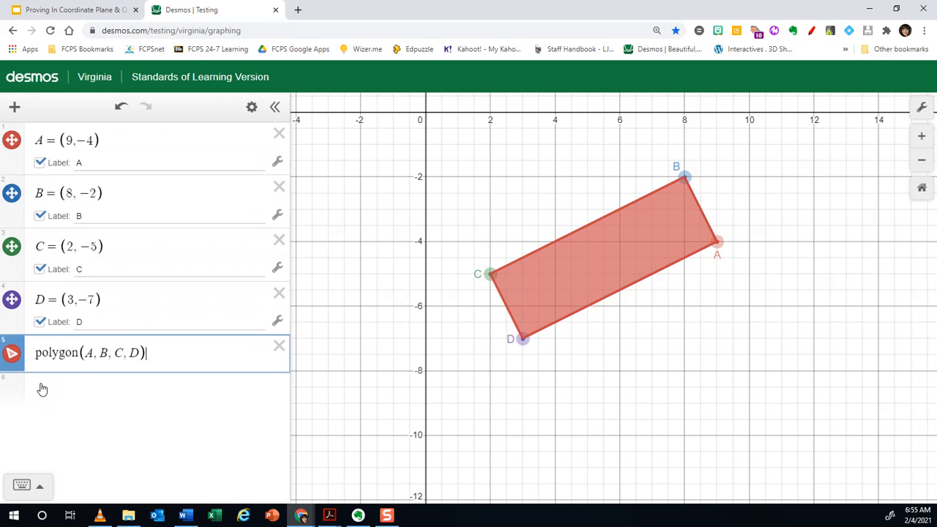
# Change the polygon's vertex order to A, C, B, D.
pyautogui.doubleClick(104, 353)
pyautogui.write('C')
pyautogui.doubleClick(122, 353)
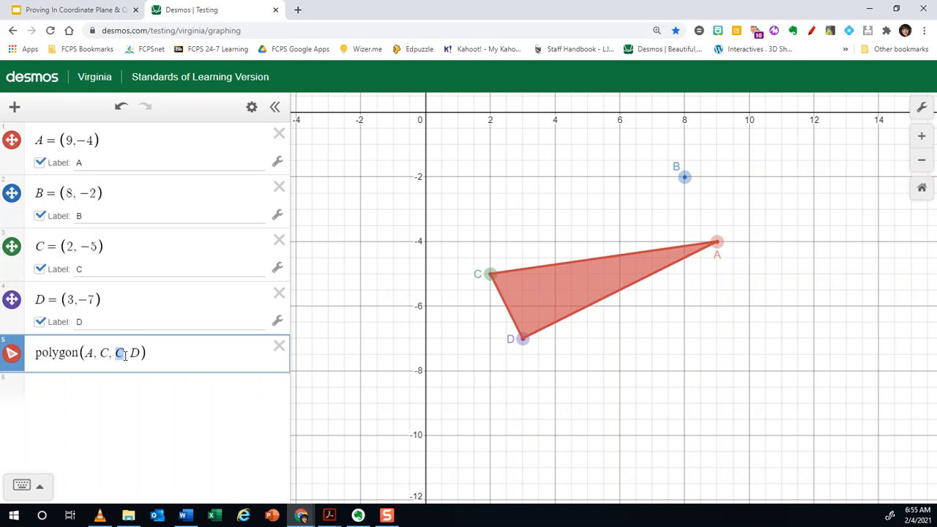
pyautogui.write('B')
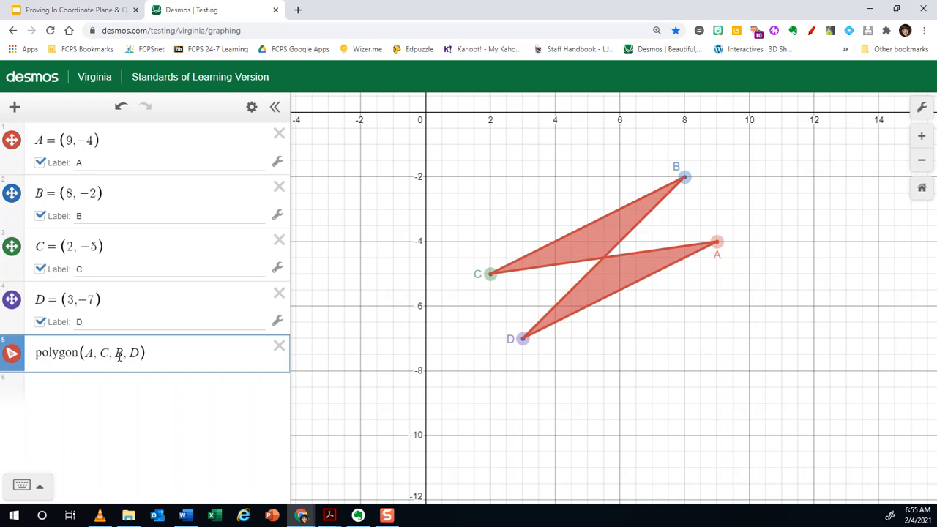
# Restore the polygon's vertex order to A, B, C, D.
pyautogui.doubleClick(104, 353)
pyautogui.write('B')
pyautogui.doubleClick(117, 353)
pyautogui.write('C')
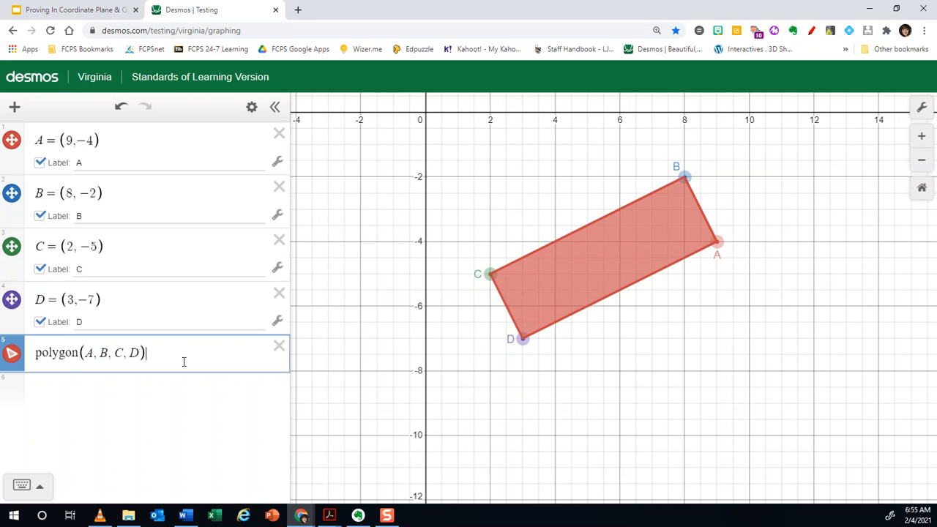
pyautogui.click(184, 356)
# Change the colour of polygon ABCD to orange, keeping its solid outline and fill.
pyautogui.click(10, 357)
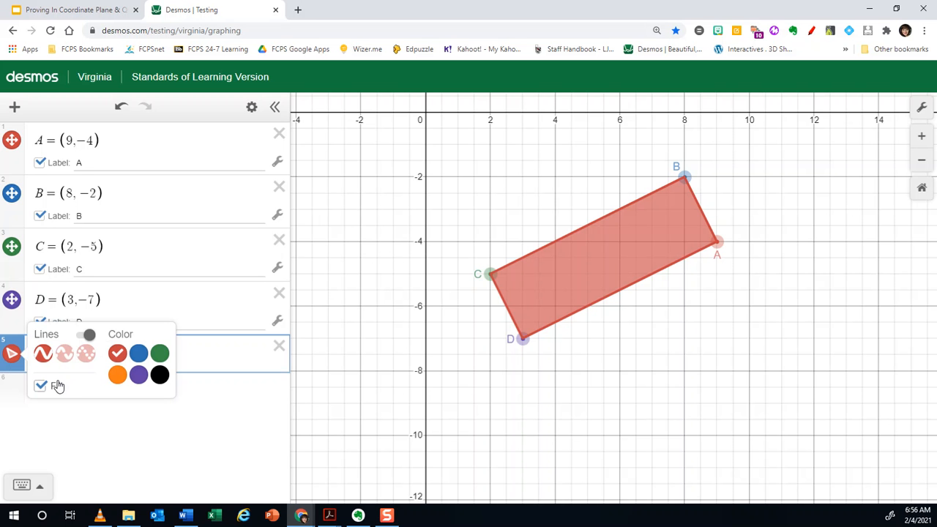
pyautogui.click(118, 376)
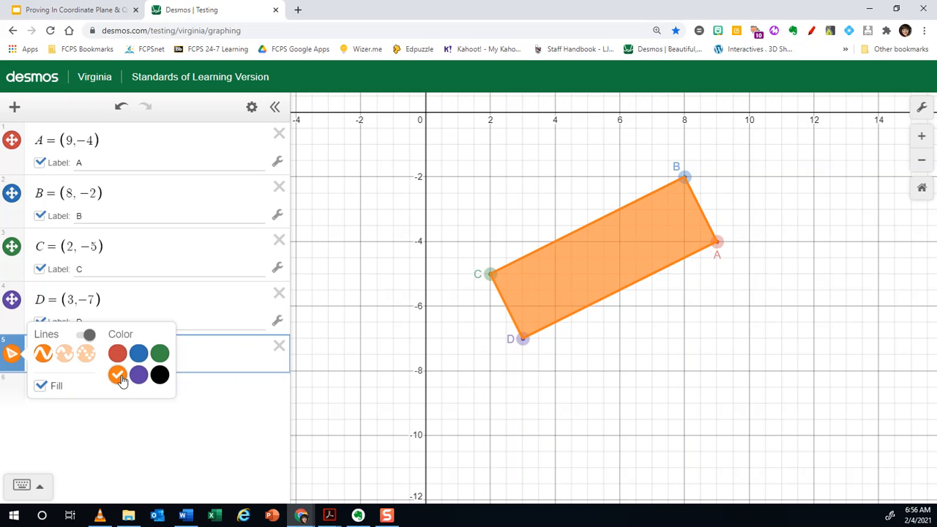
pyautogui.click(86, 409)
# Turn off dragging for point A and set its point style to an open circle.
pyautogui.click(11, 301)
pyautogui.click(10, 302)
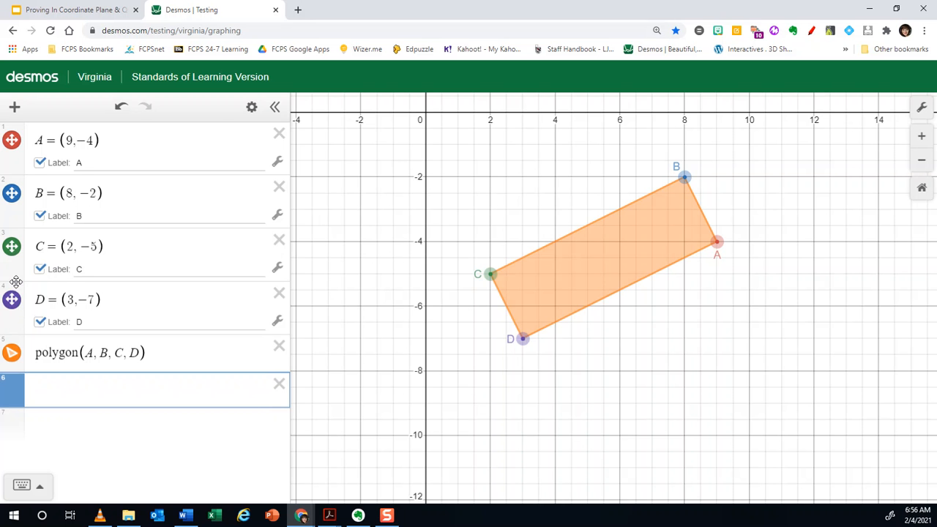
pyautogui.click(252, 107)
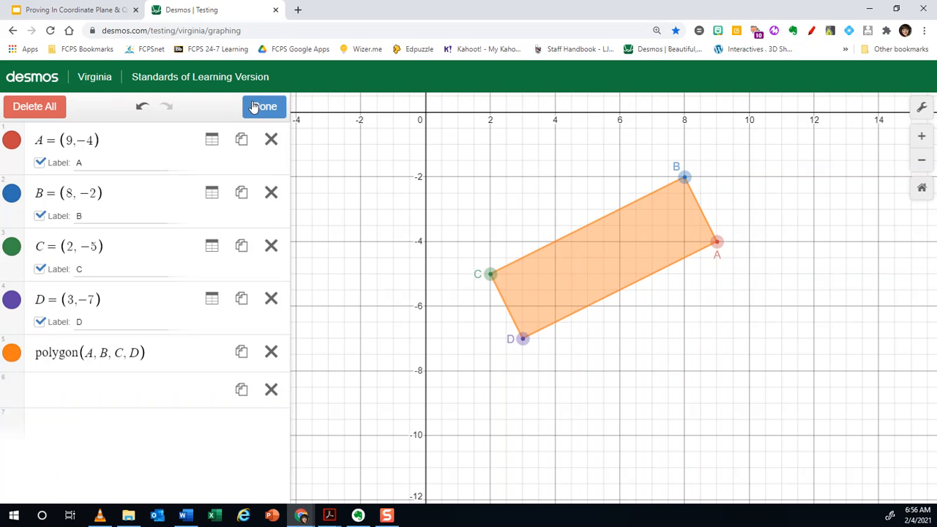
pyautogui.click(16, 145)
pyautogui.click(86, 172)
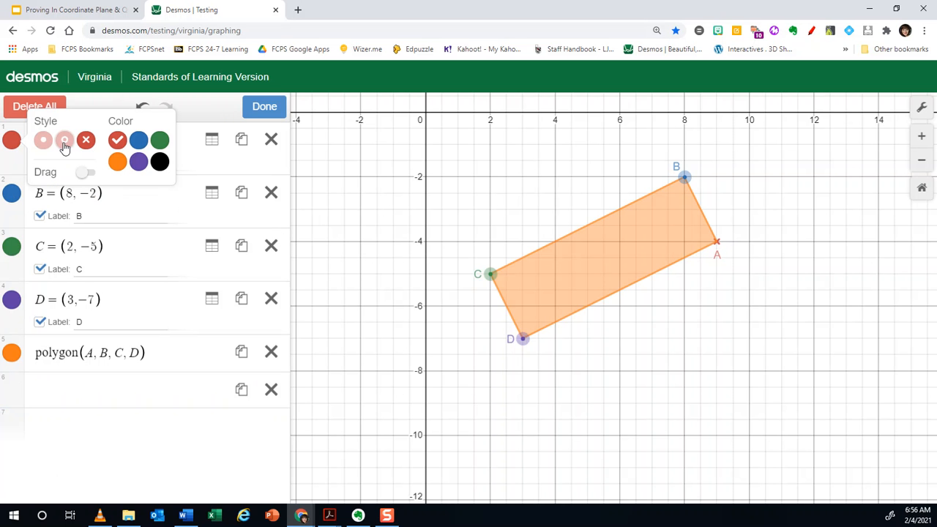
pyautogui.click(64, 140)
pyautogui.click(45, 146)
pyautogui.click(64, 141)
pyautogui.click(255, 110)
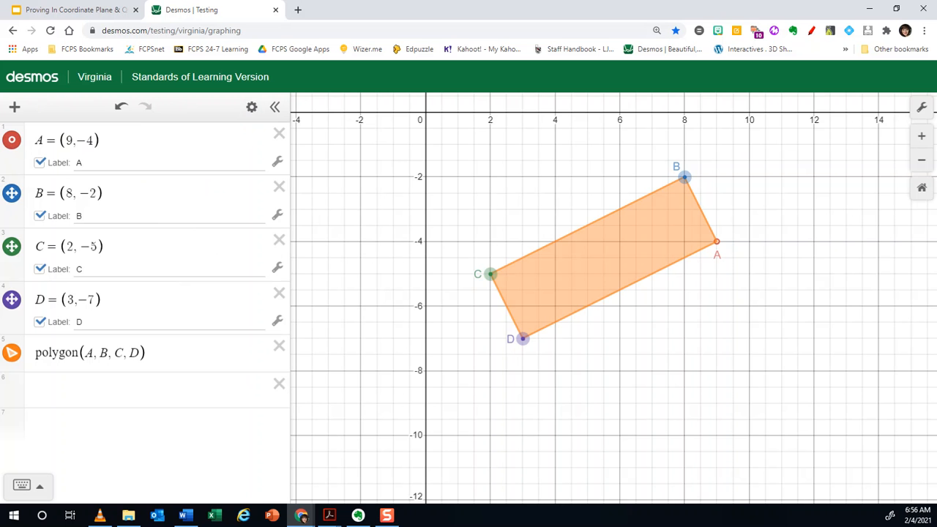
# Enter distance(C, D) in the empty expression line below the polygon to calculate side CD's length.
pyautogui.click(93, 394)
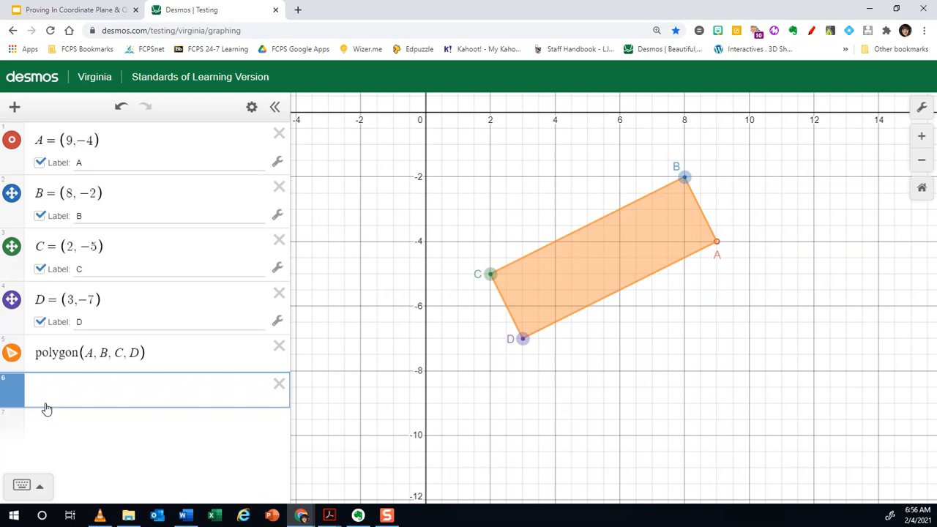
pyautogui.write('dis')
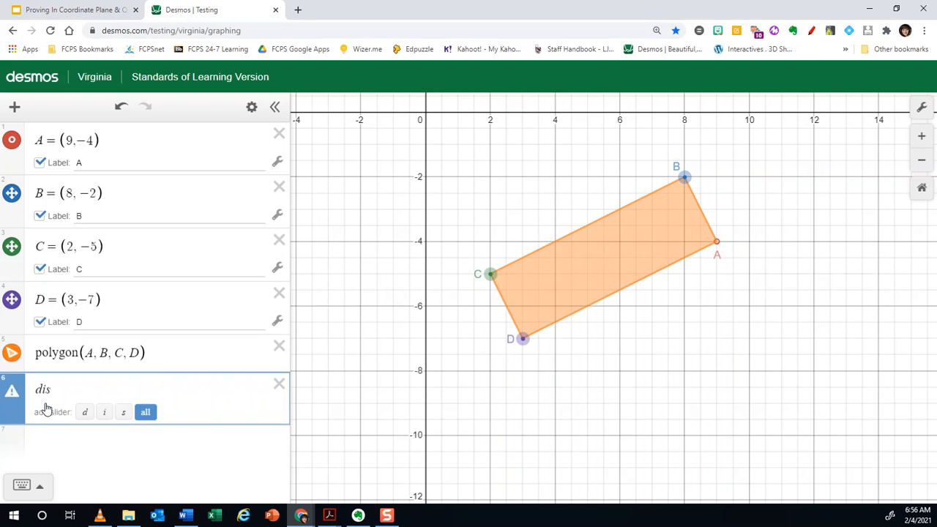
pyautogui.write('tance')
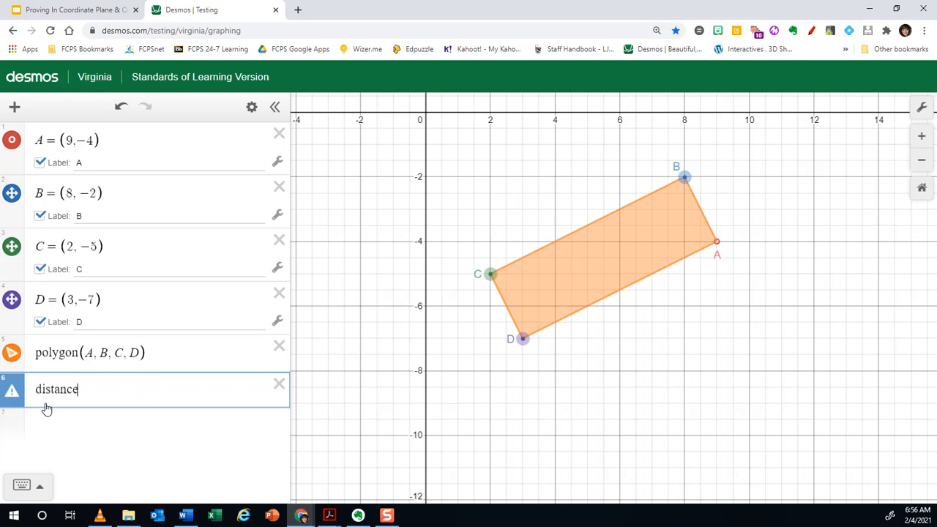
pyautogui.write('(')
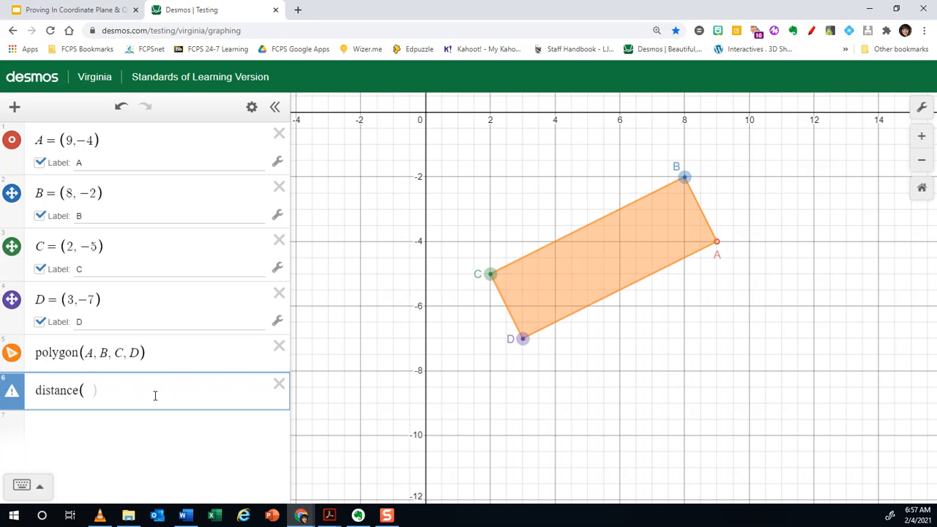
pyautogui.write('C,D')
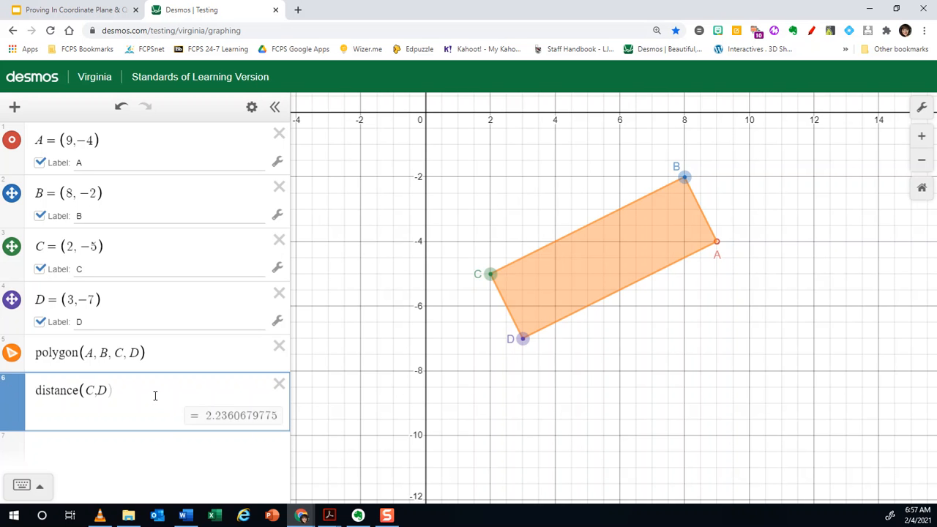
pyautogui.write(')')
# Add distance(B,A) in a new expression line, inserting the distance function from the on-screen keypad's miscellaneous functions and hiding the keypad.
pyautogui.click(86, 449)
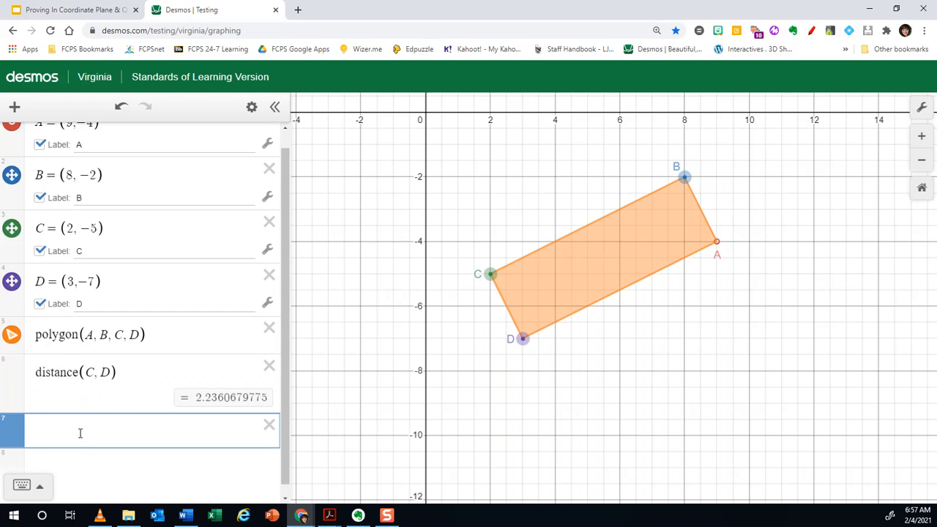
pyautogui.click(22, 487)
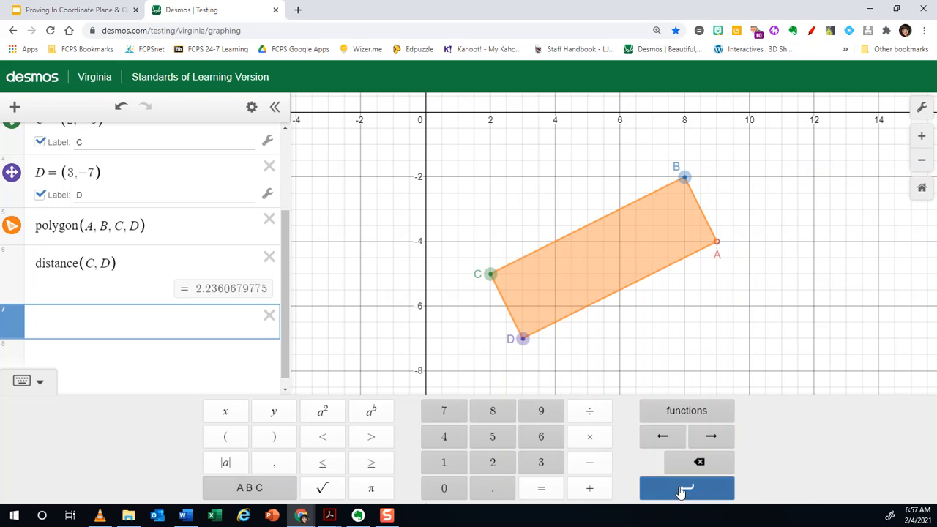
pyautogui.click(705, 414)
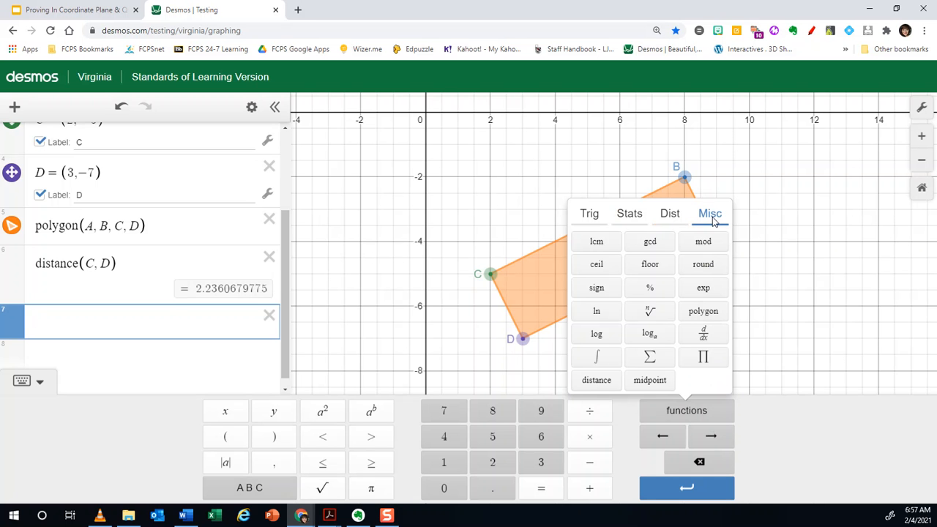
pyautogui.click(597, 381)
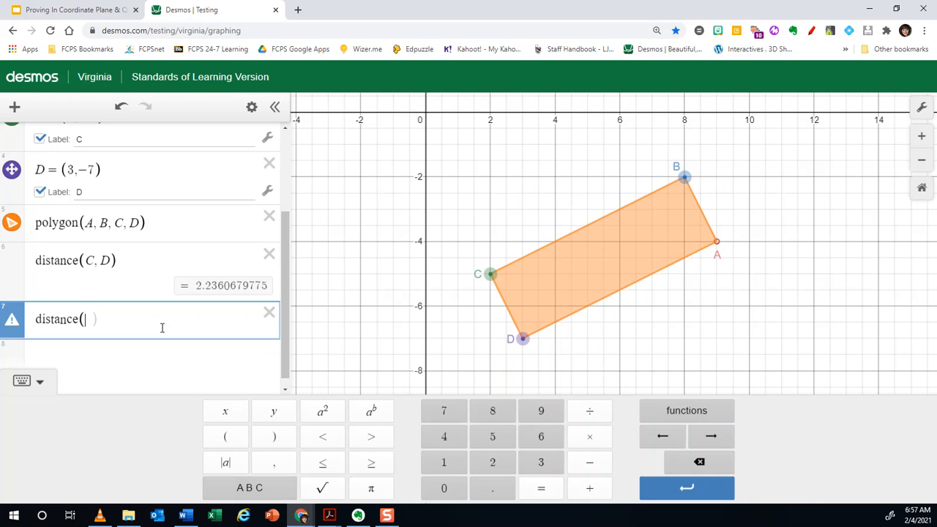
pyautogui.click(40, 381)
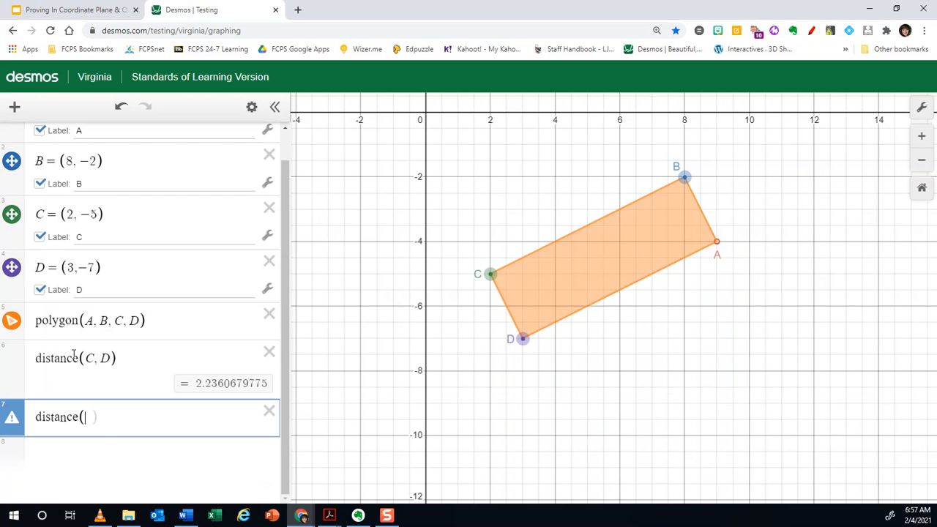
pyautogui.click(92, 416)
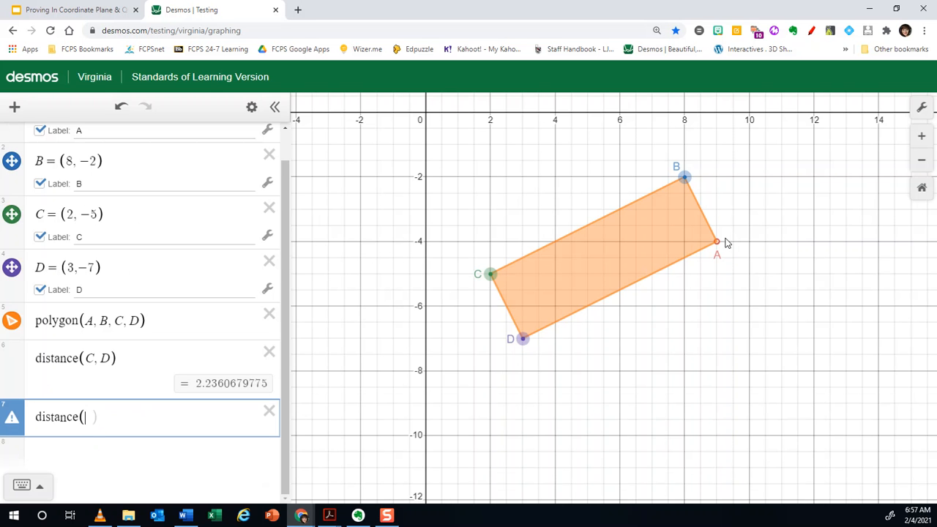
pyautogui.write('B,A)')
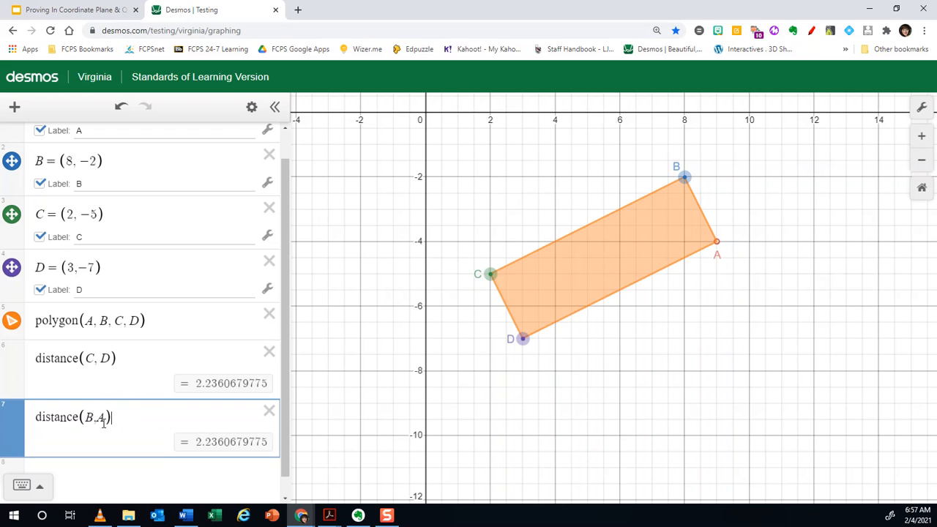
# Copy the distance(B,A) expression into a new line and change its points to make distance(C,B).
pyautogui.click(153, 476)
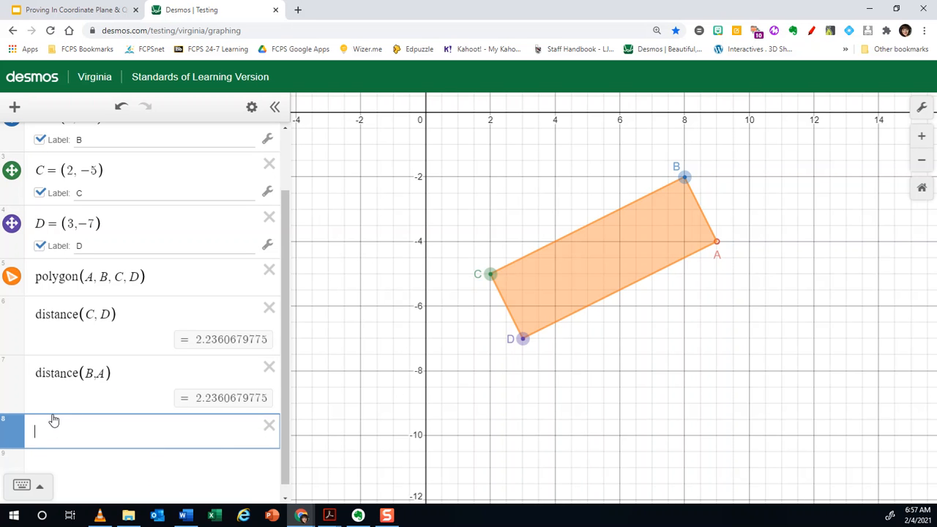
pyautogui.click(35, 380)
pyautogui.moveTo(34, 380); pyautogui.dragTo(117, 383)
pyautogui.hotkey('ctrl', 'c')
pyautogui.click(85, 429)
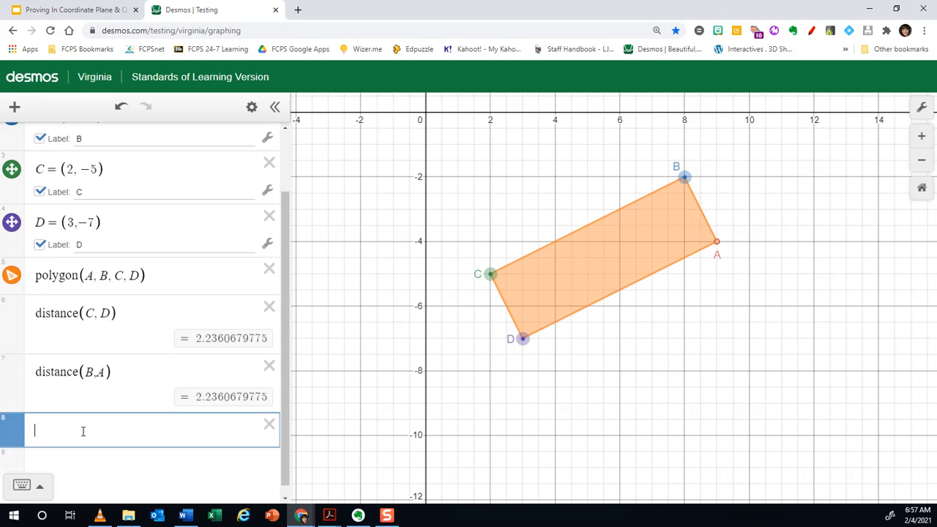
pyautogui.hotkey('ctrl', 'v')
pyautogui.moveTo(94, 429); pyautogui.dragTo(86, 428)
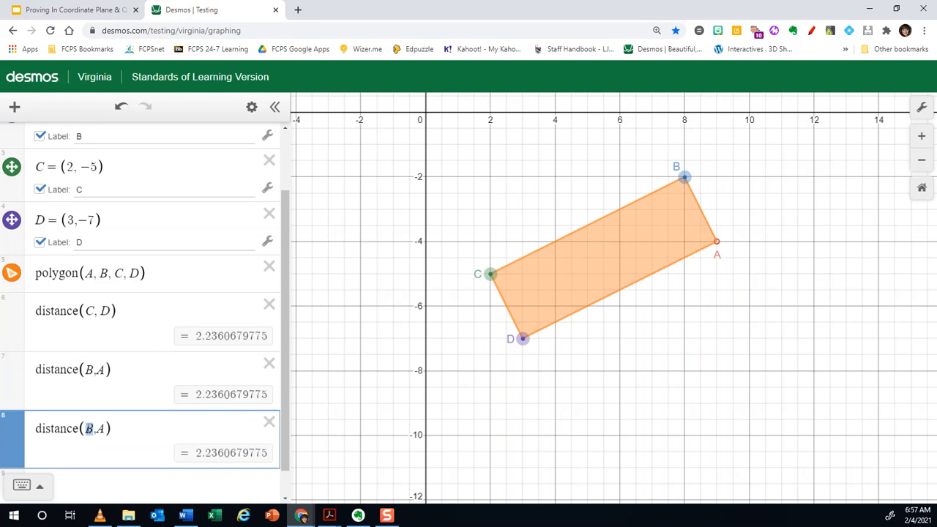
pyautogui.write('C')
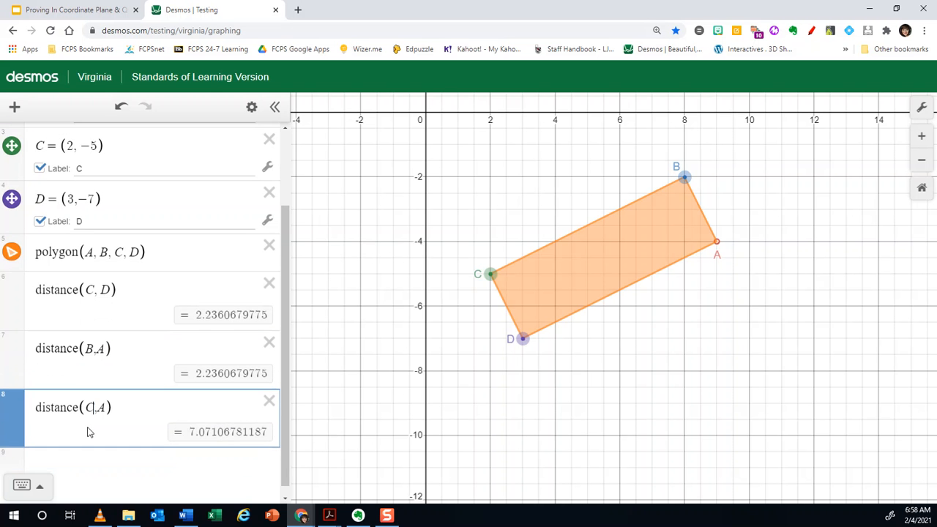
pyautogui.moveTo(107, 408); pyautogui.dragTo(101, 408)
pyautogui.write('B')
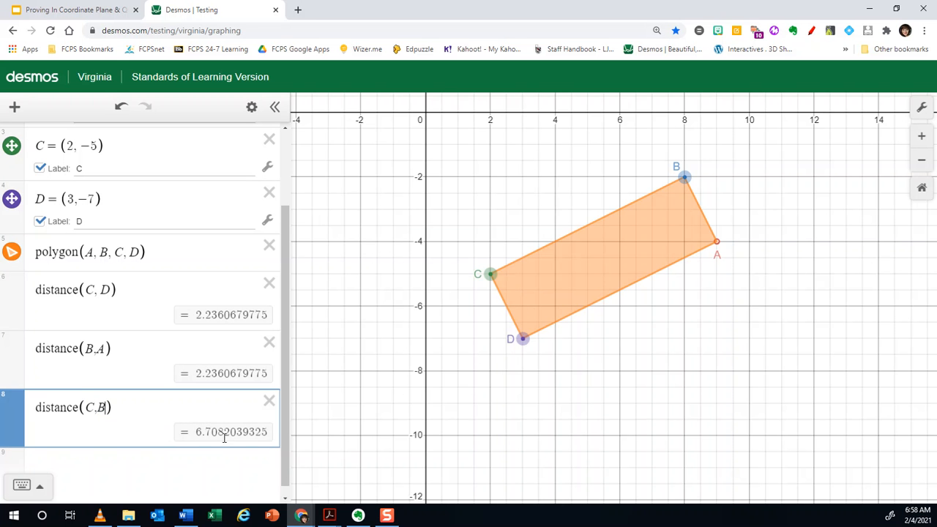
# Paste the copied distance(B,A) expression into a new line and replace B with D to make distance(D,A).
pyautogui.moveTo(130, 404); pyautogui.dragTo(54, 407)
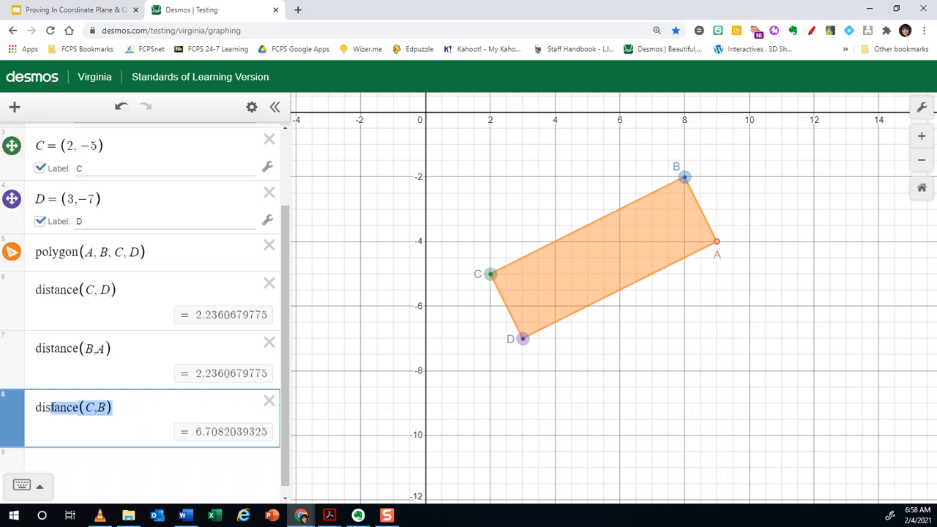
pyautogui.click(70, 468)
pyautogui.hotkey('ctrl', 'v')
pyautogui.doubleClick(89, 429)
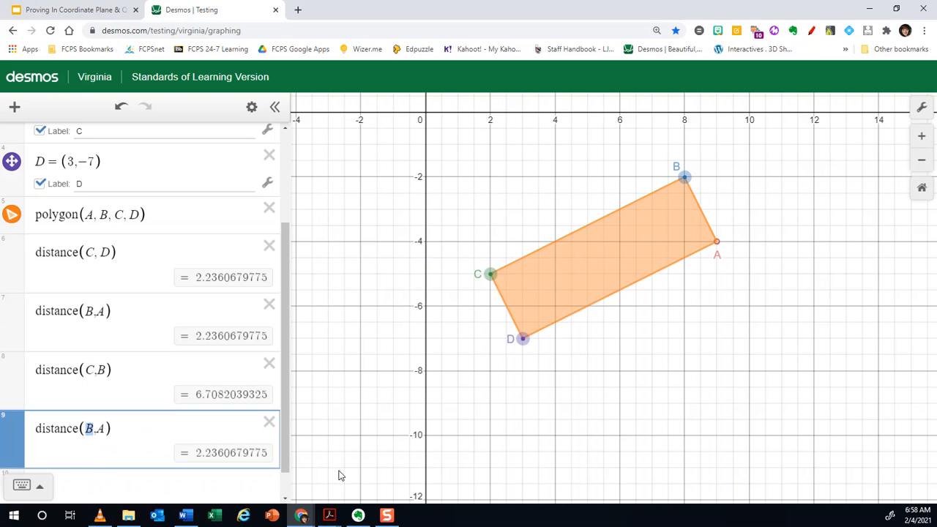
pyautogui.write('D')
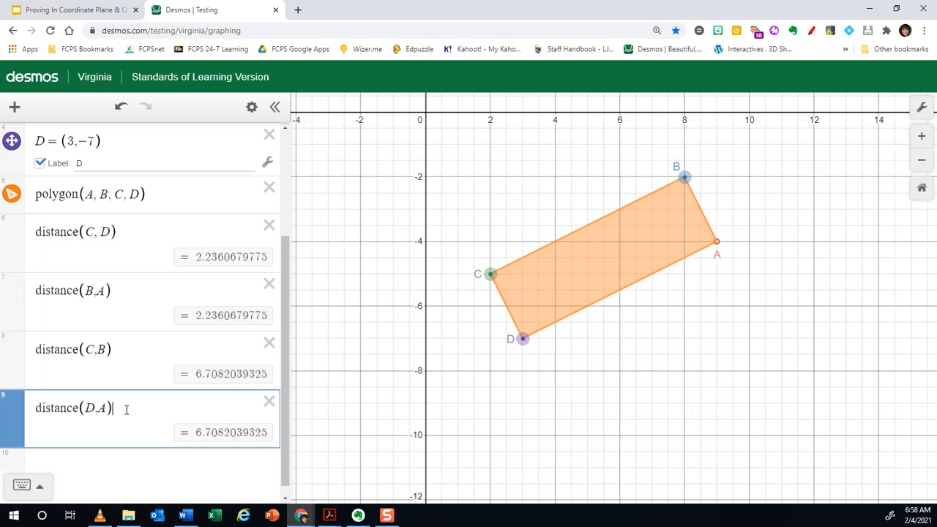
# Duplicate the distance(D,A) expression in a new line and replace D with C to calculate diagonal CA.
pyautogui.moveTo(126, 409); pyautogui.dragTo(49, 409)
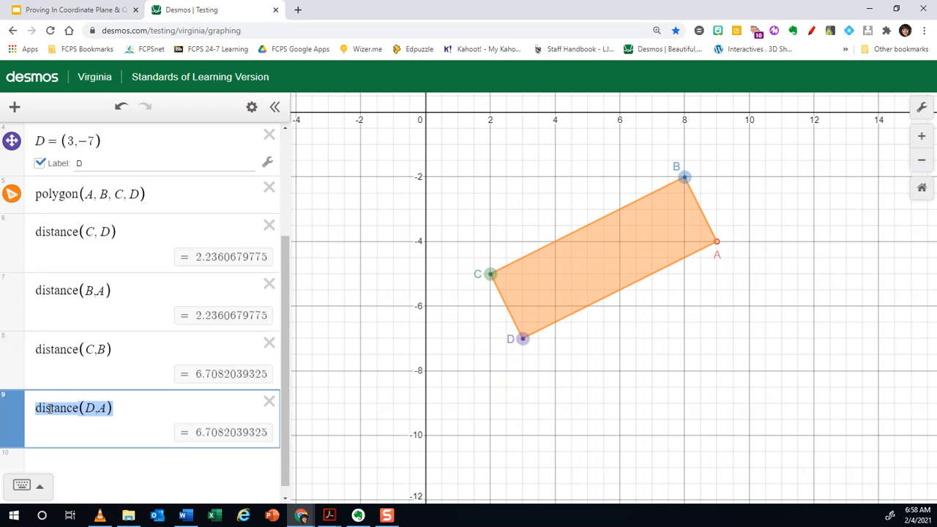
pyautogui.click(82, 455)
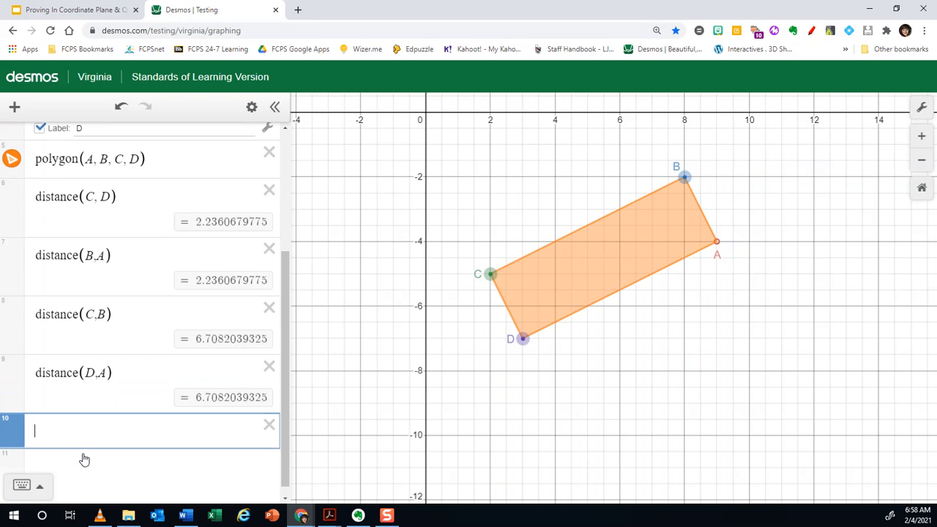
pyautogui.hotkey('ctrl', 'v')
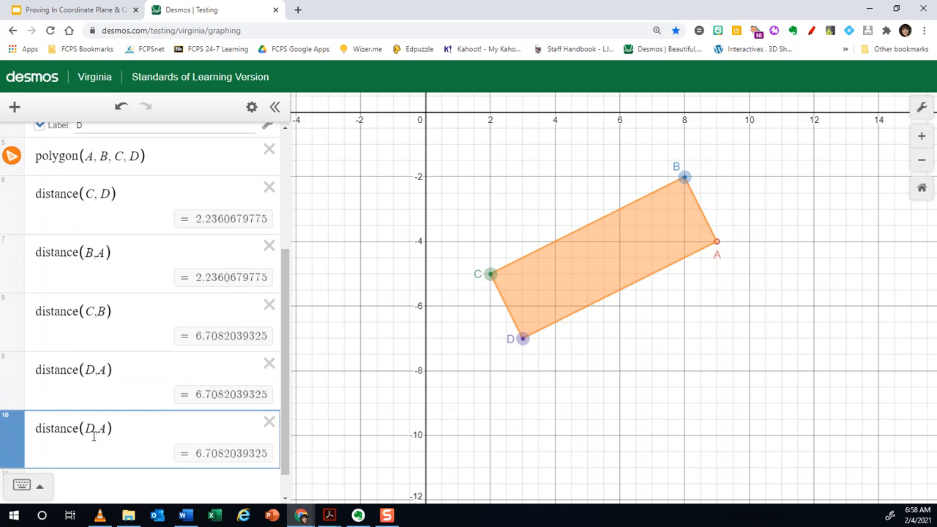
pyautogui.moveTo(468, 400); pyautogui.dragTo(420, 407)
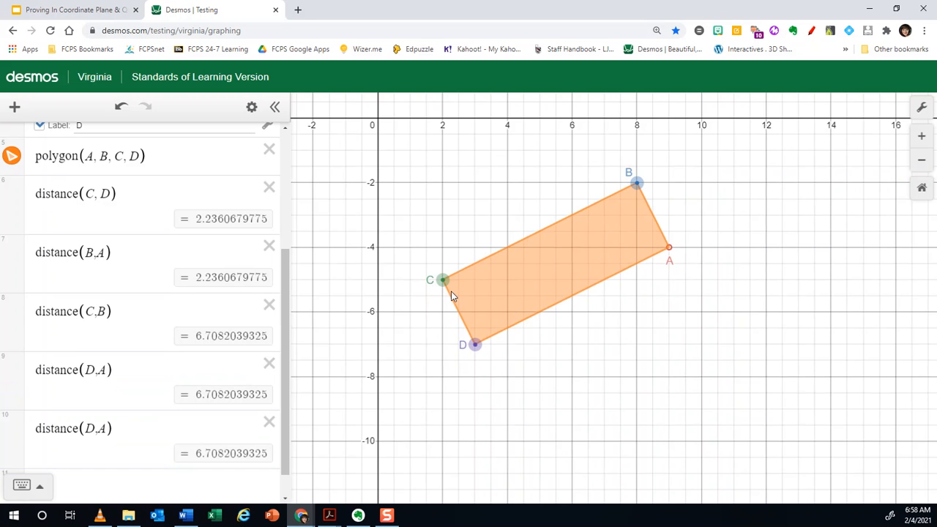
pyautogui.click(93, 432)
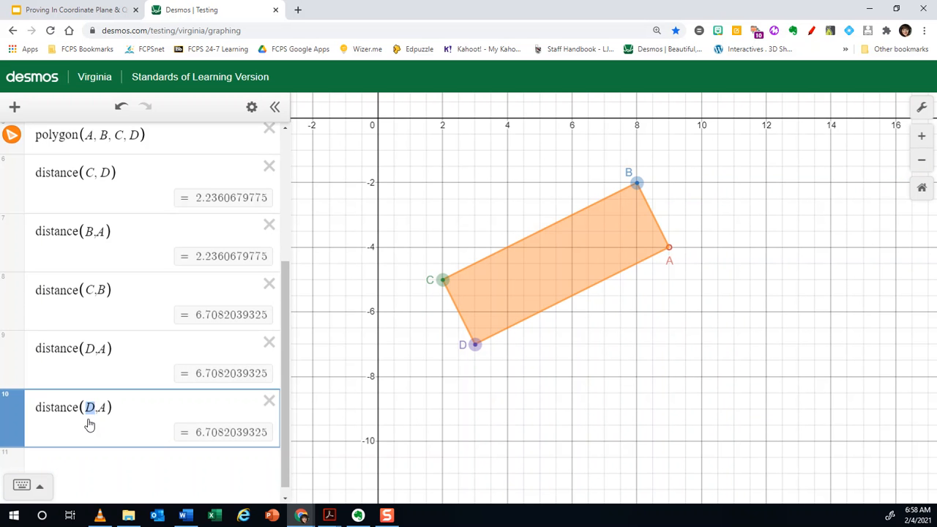
pyautogui.write('C')
# Duplicate the distance(C,A) expression in a new line and change its points to make distance(D,B) for the other diagonal.
pyautogui.moveTo(131, 408); pyautogui.dragTo(26, 408)
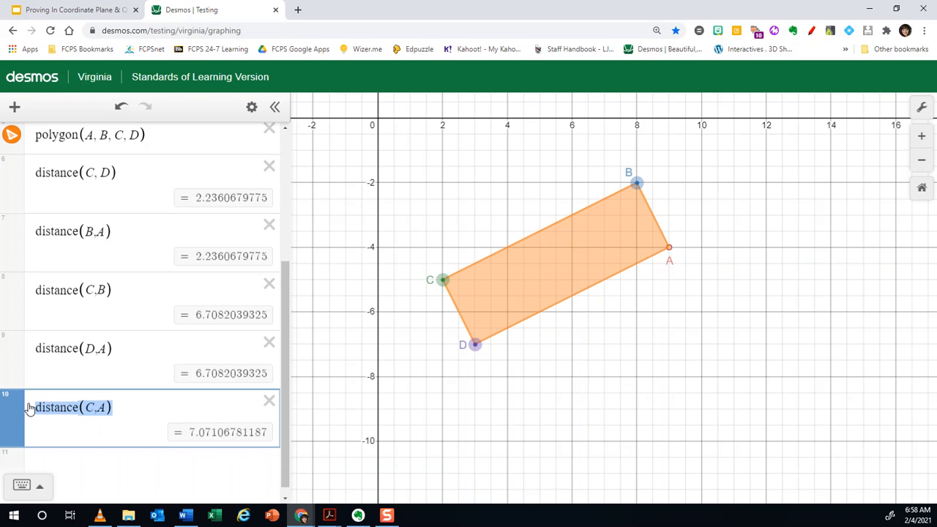
pyautogui.click(59, 468)
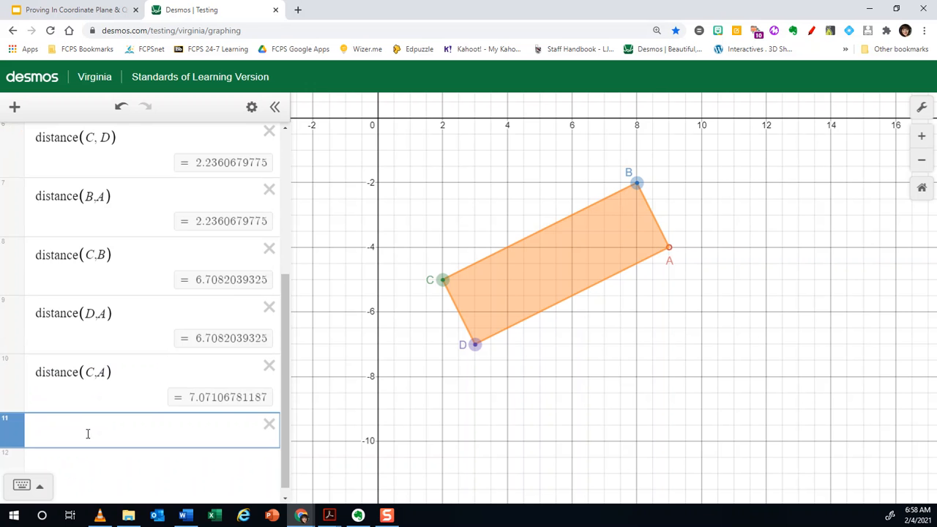
pyautogui.hotkey('ctrl', 'v')
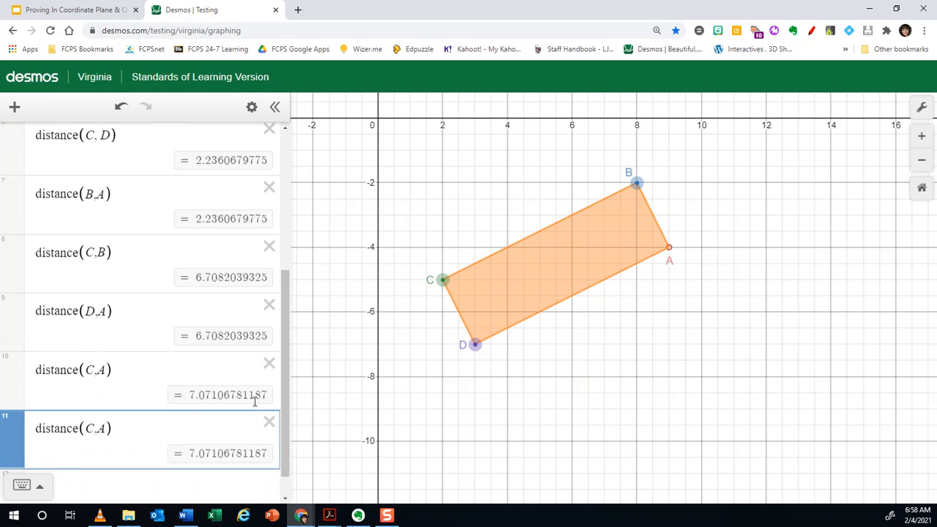
pyautogui.doubleClick(89, 429)
pyautogui.write('D')
pyautogui.doubleClick(102, 407)
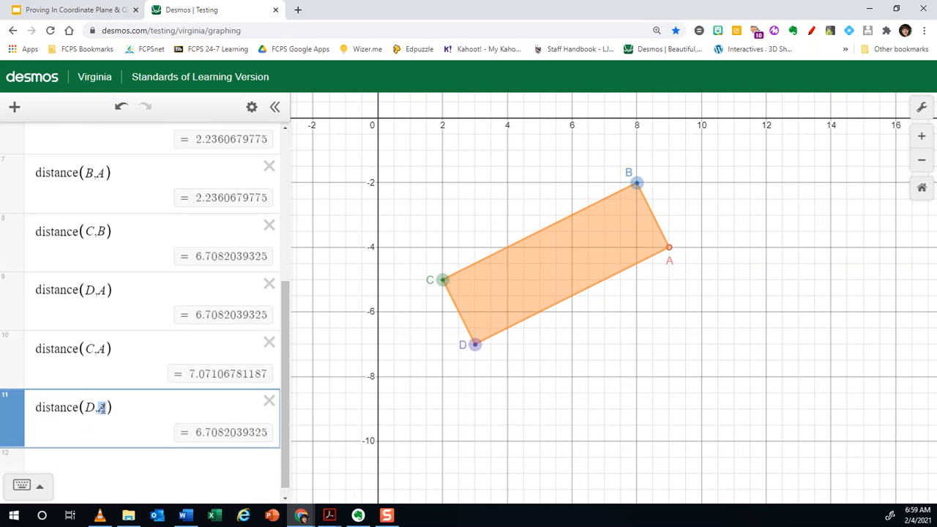
pyautogui.write('B')
# Review the point, polygon and distance(C,D) expressions and locate the polygon and distance functions among the keypad's miscellaneous functions, finishing with the keypad hidden.
pyautogui.moveTo(286, 328); pyautogui.dragTo(344, 180)
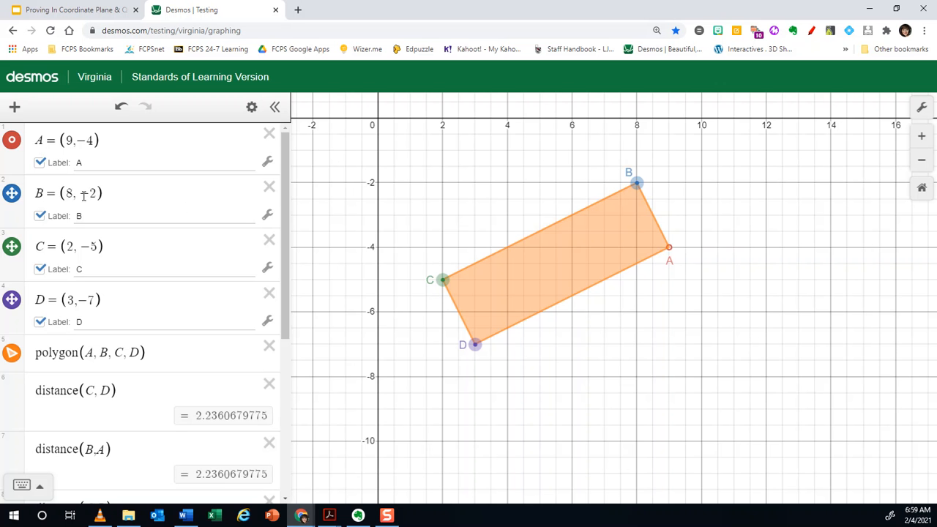
pyautogui.scroll(-2, 80, 267)
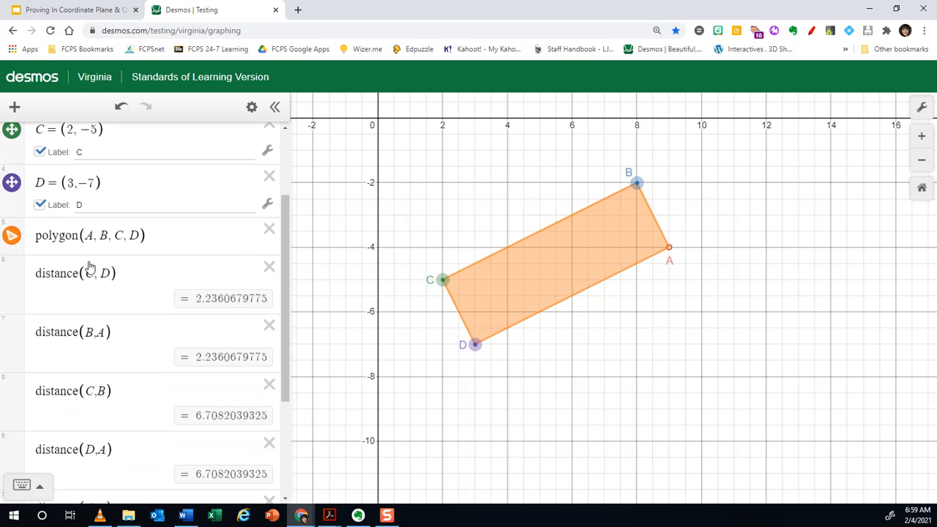
pyautogui.click(41, 497)
pyautogui.click(696, 423)
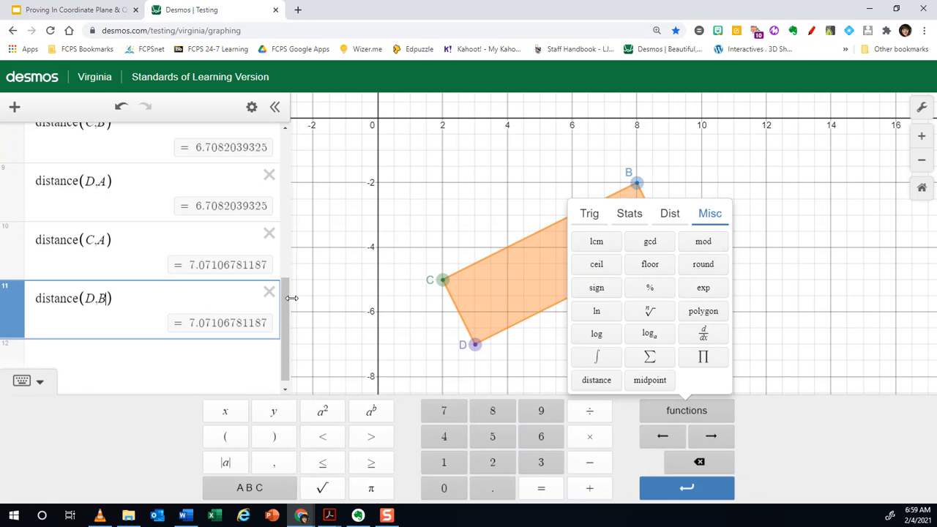
pyautogui.moveTo(289, 300); pyautogui.dragTo(288, 198)
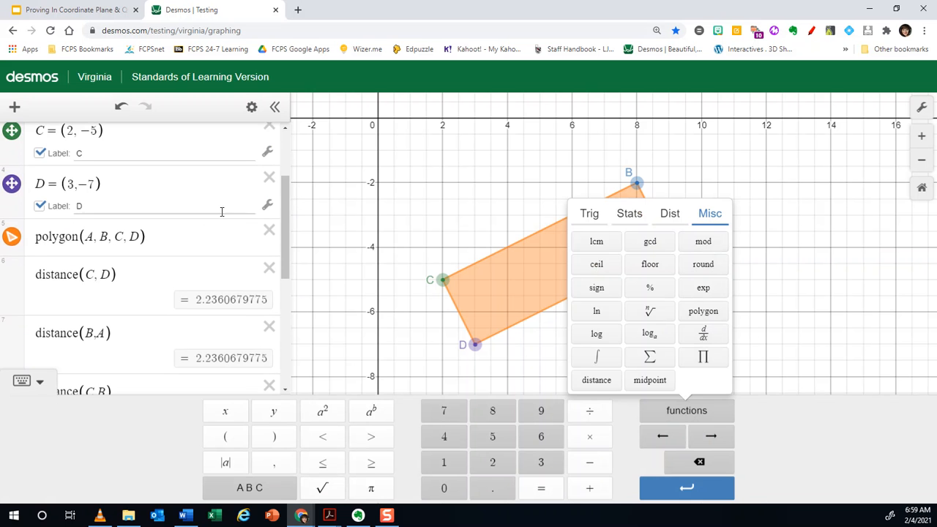
pyautogui.click(192, 235)
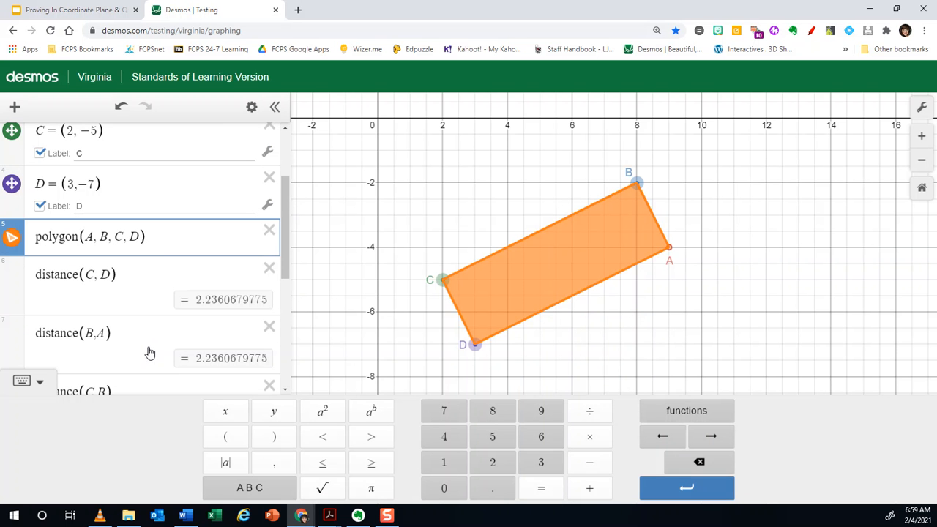
pyautogui.click(144, 292)
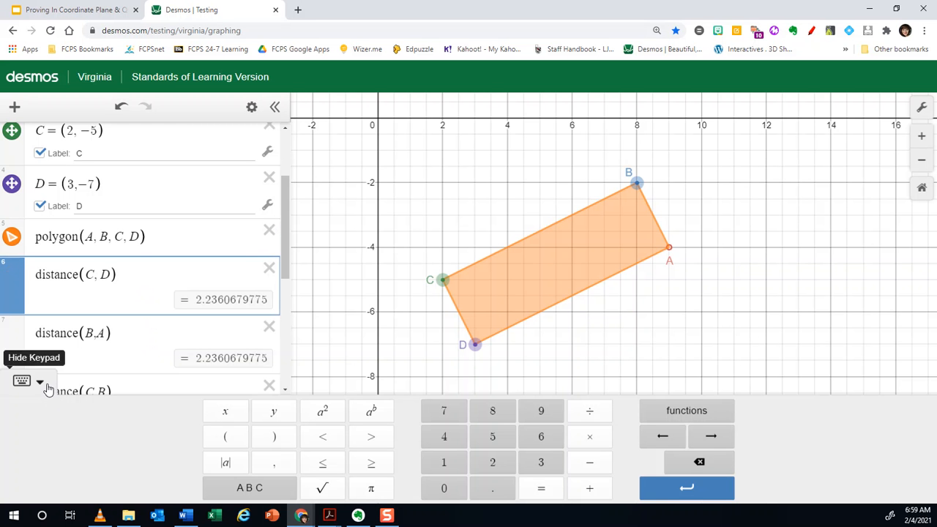
pyautogui.click(664, 416)
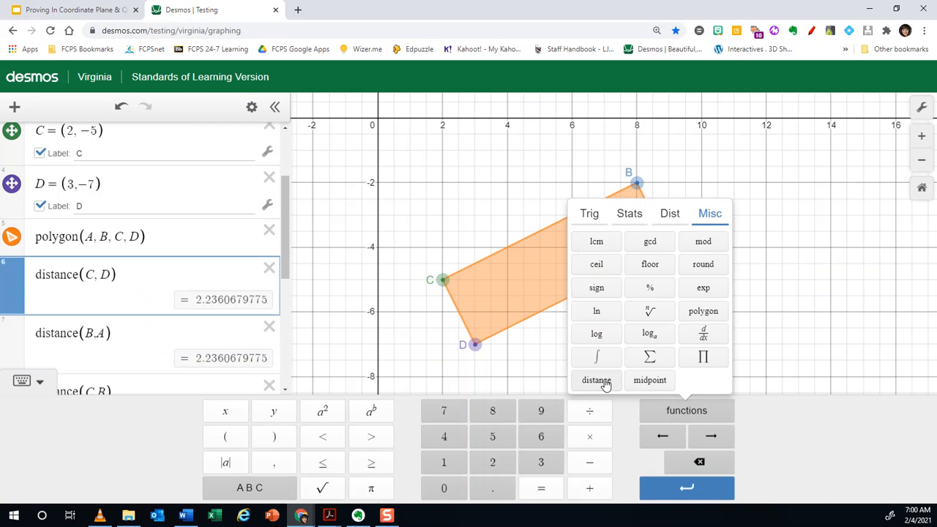
pyautogui.click(139, 346)
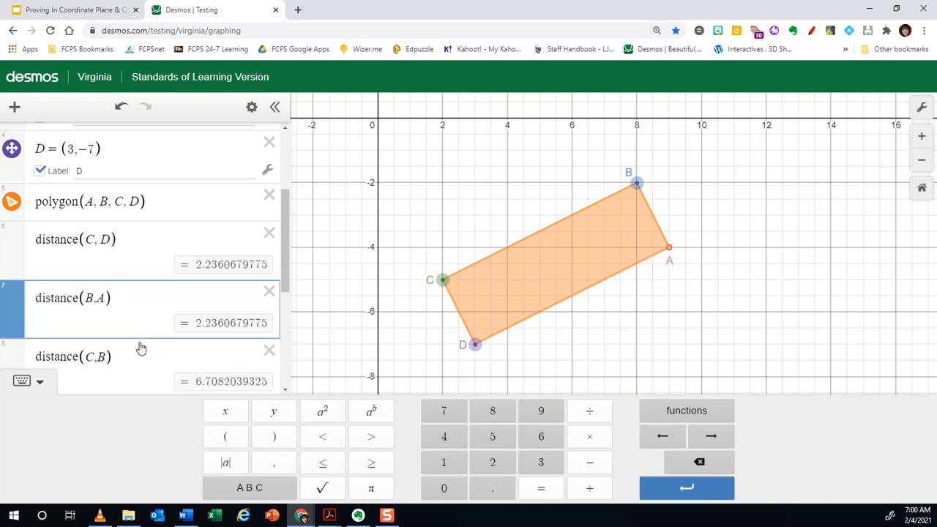
pyautogui.click(30, 382)
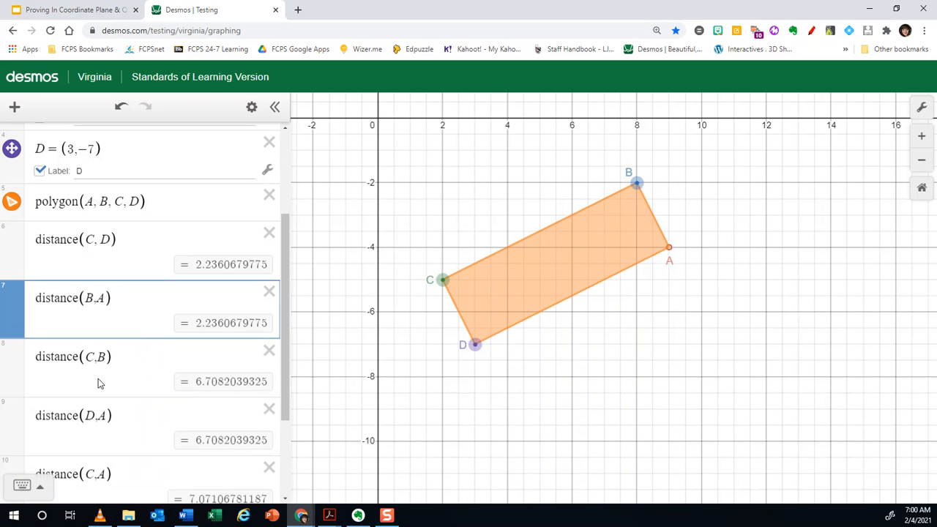
# Compare the calculated lengths of the opposite sides and the two diagonals of quadrilateral ABCD.
pyautogui.scroll(-4, 146, 386)
pyautogui.scroll(3, 146, 386)
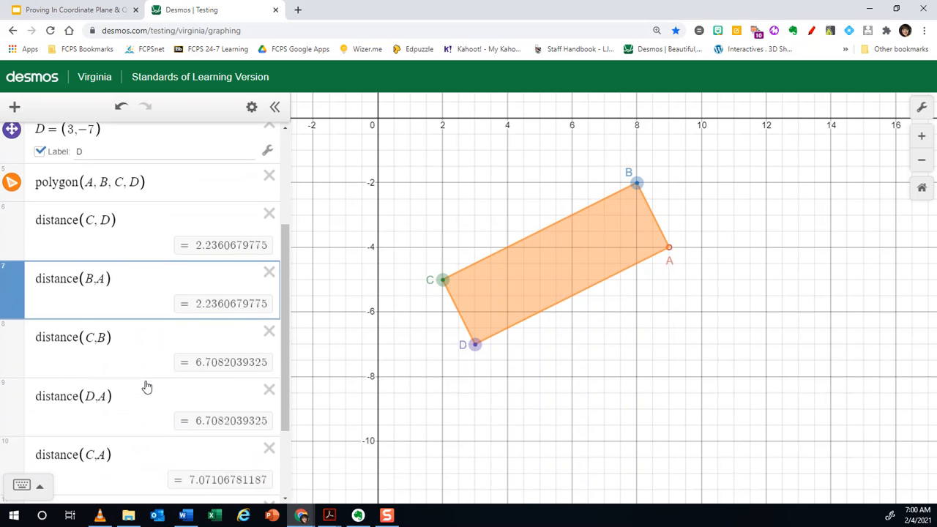
pyautogui.scroll(-2, 147, 383)
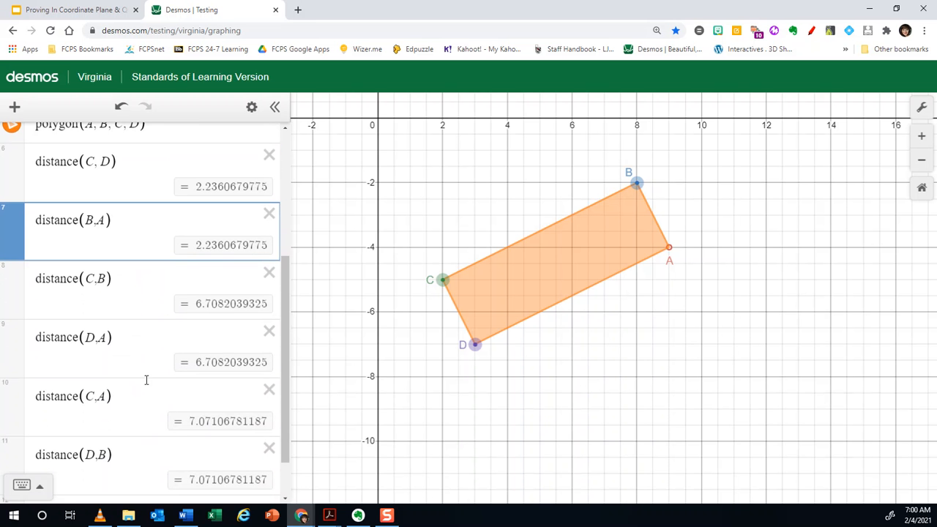